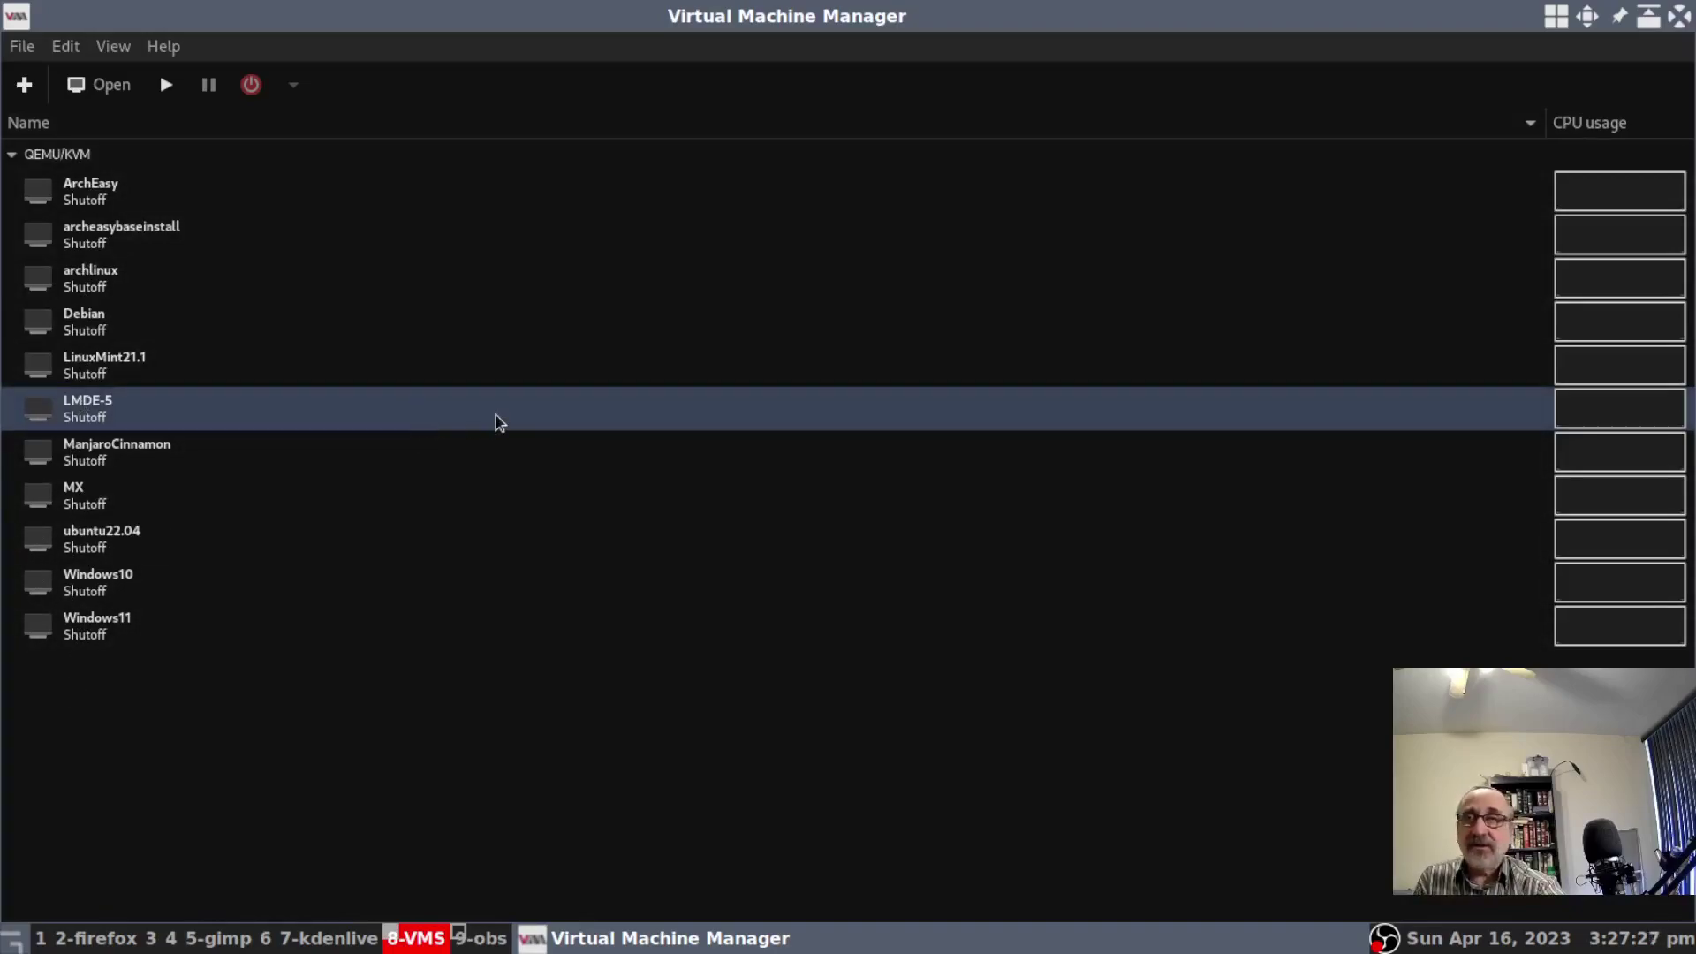
# Step: Open the LMDE-5 console, start the VM, and boot the default GRUB entry to tty1
pyautogui.doubleClick(499, 422)
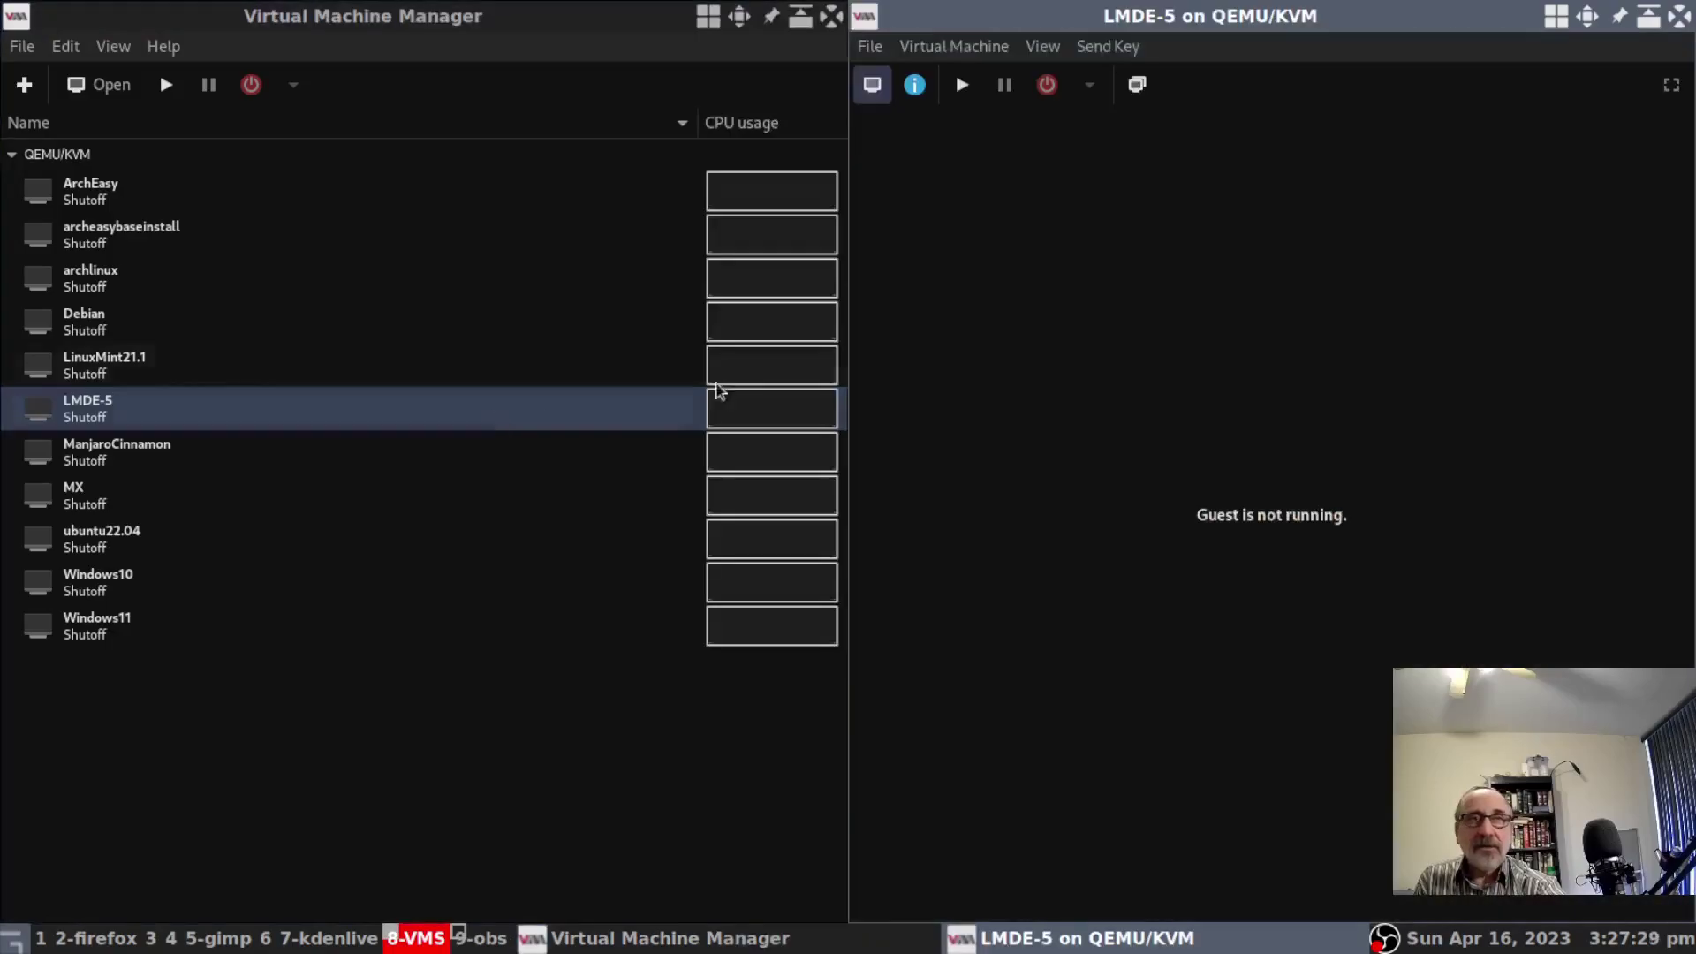
pyautogui.click(963, 87)
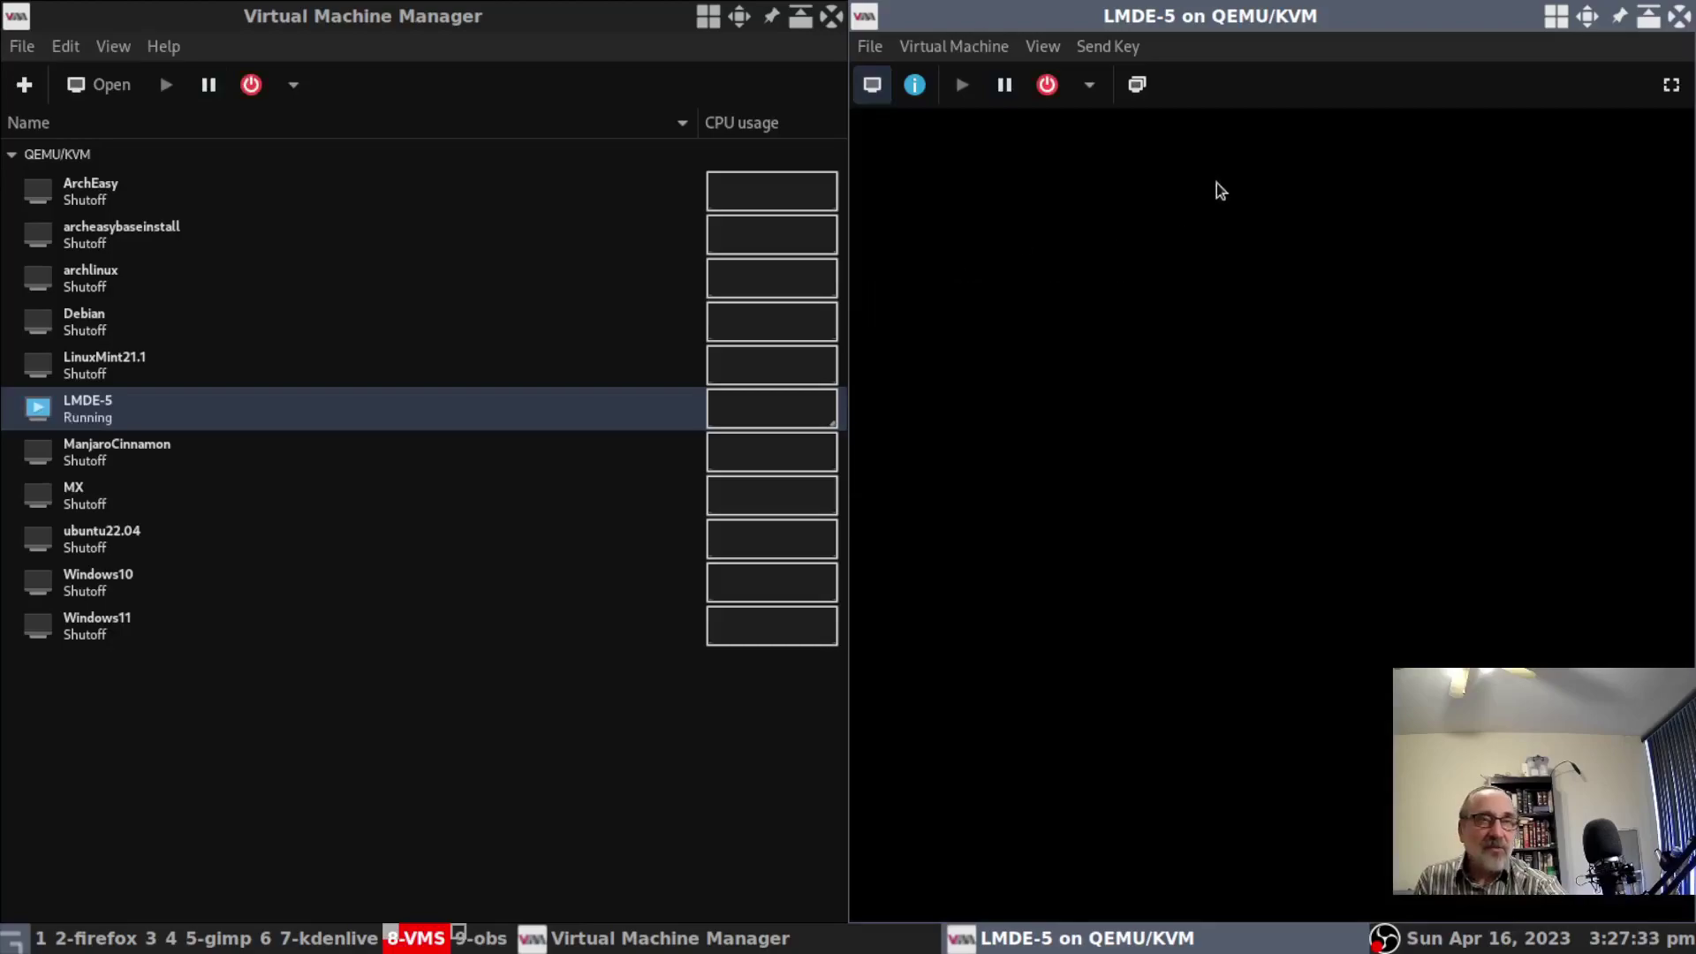
pyautogui.press('Return')
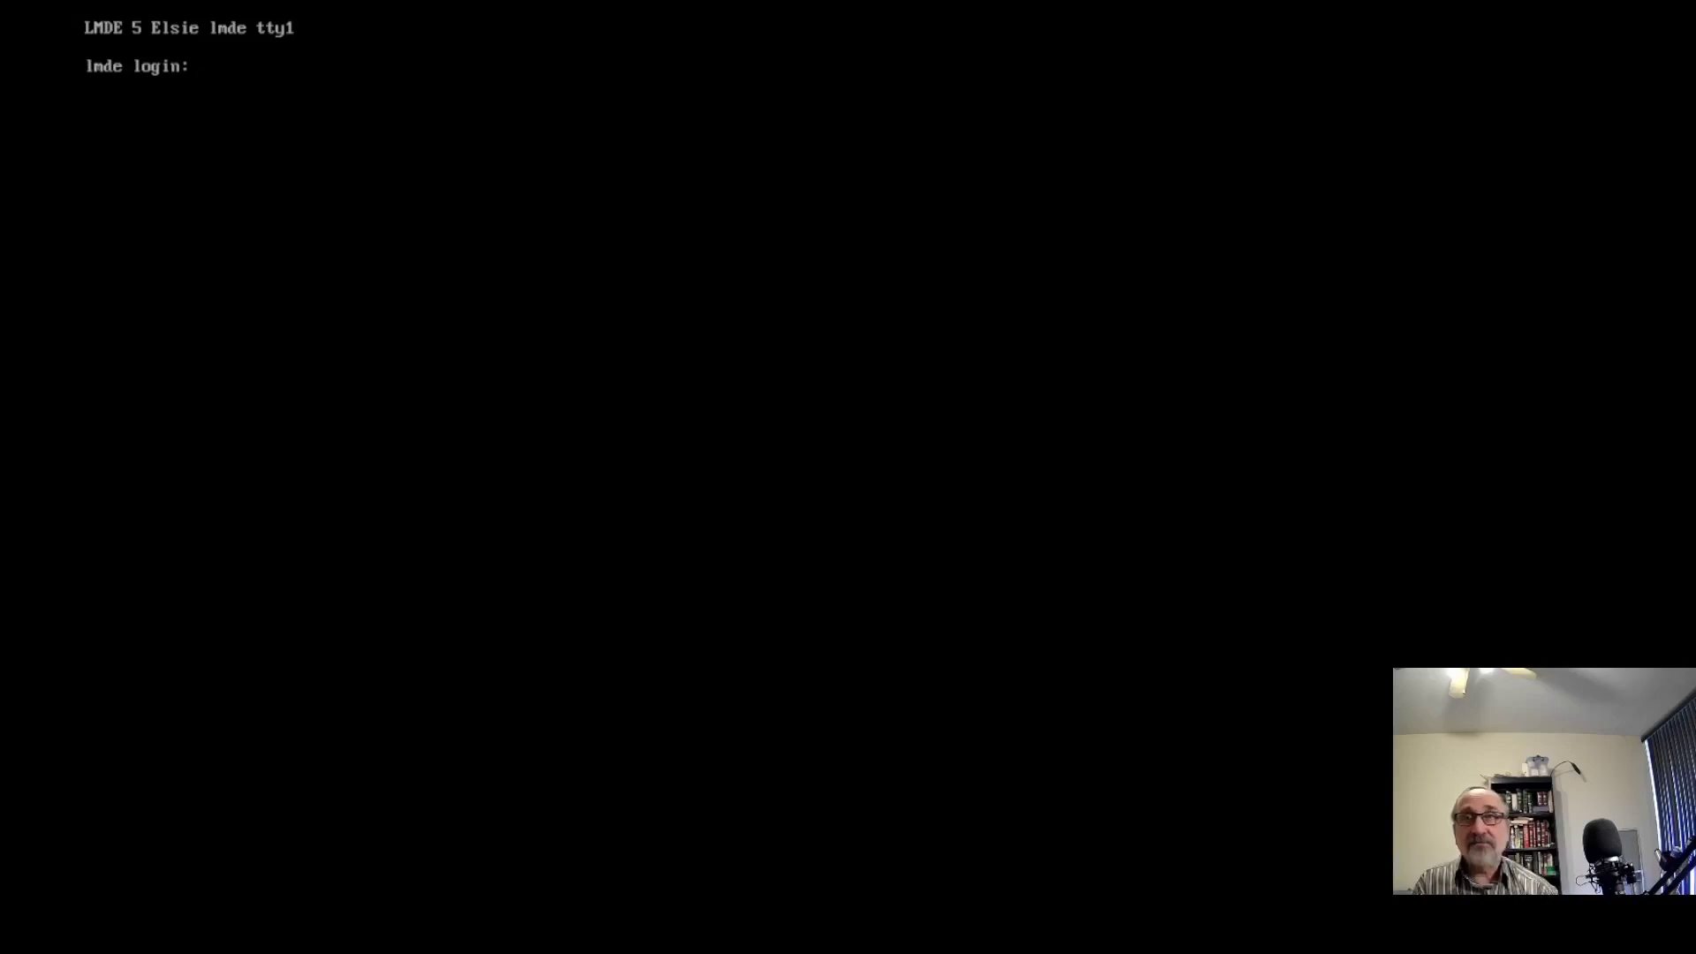
# Step: Enter the user's username at the tty1 login prompt and submit it
pyautogui.write('mench')
pyautogui.press('Return')
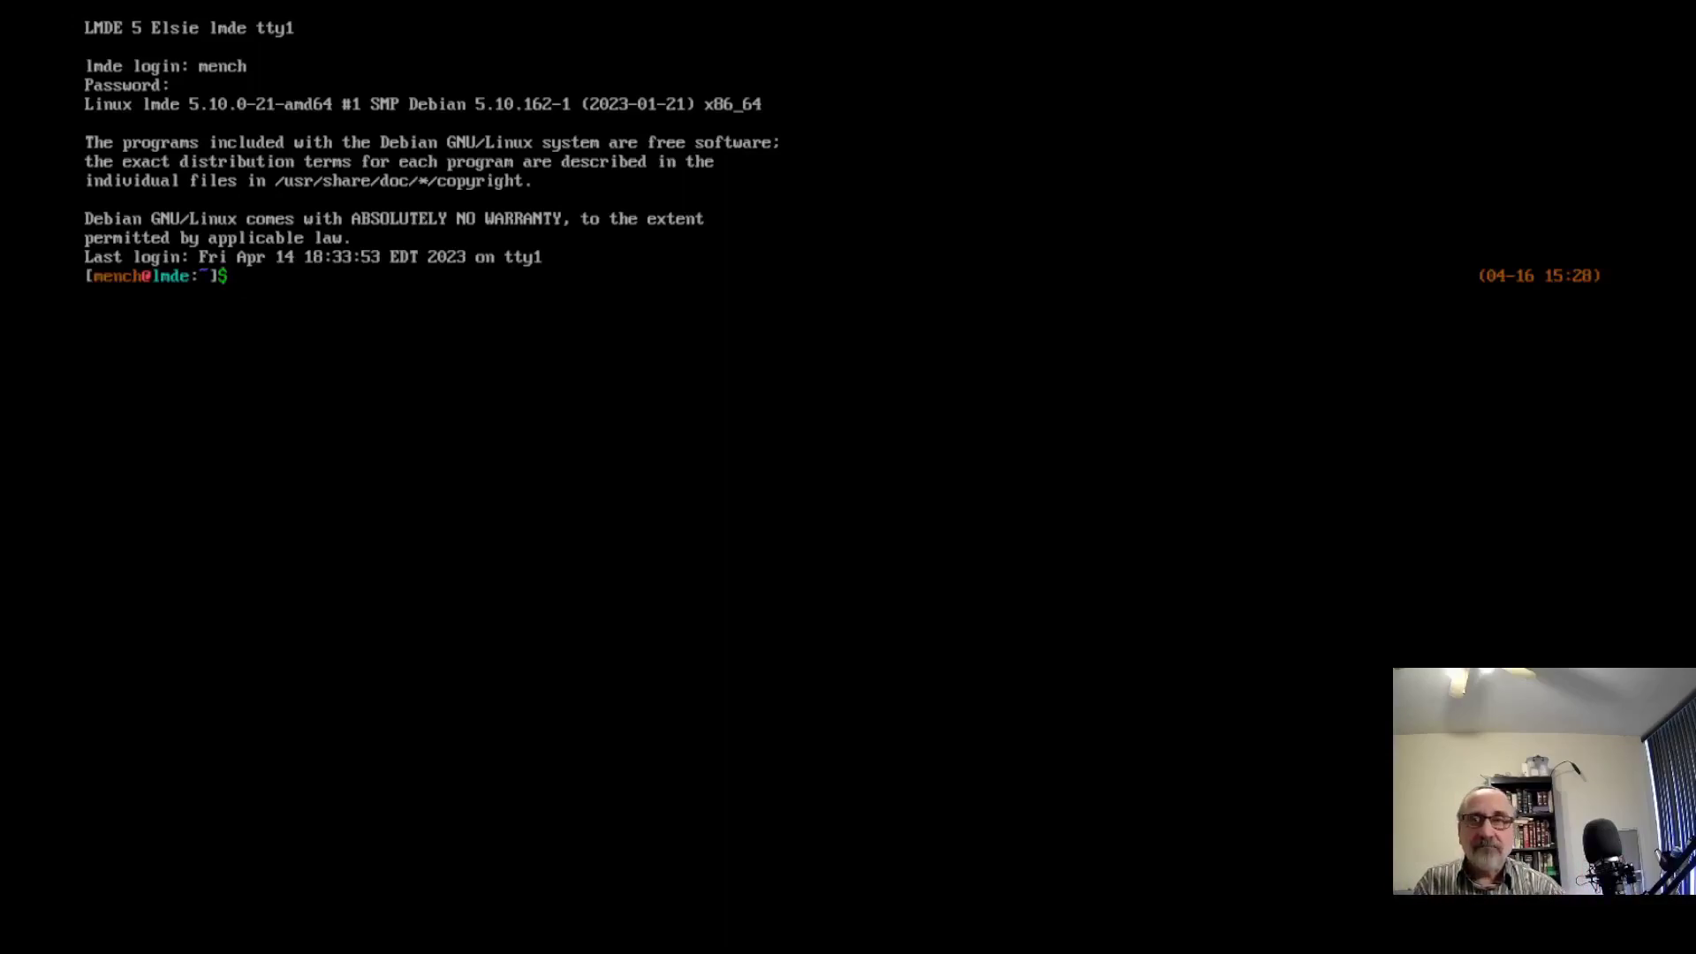
# Step: Run top with per-CPU usage lines, quit it, and clear the console with Ctrl+L
pyautogui.write('top')
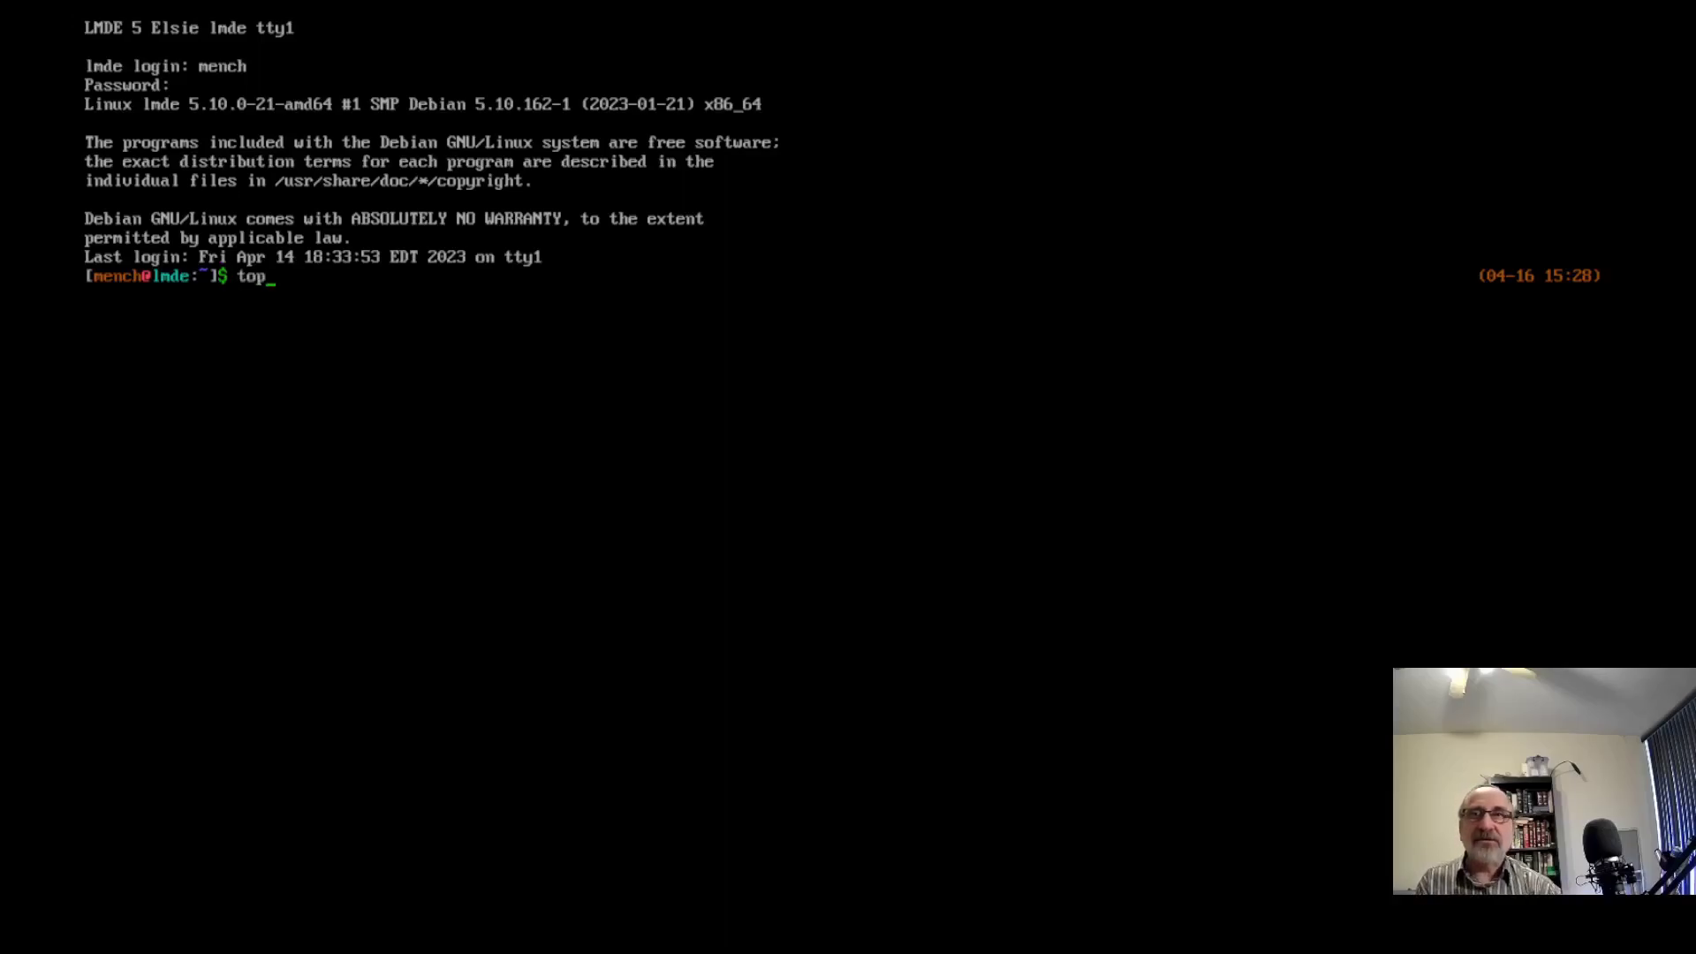
pyautogui.press('Return')
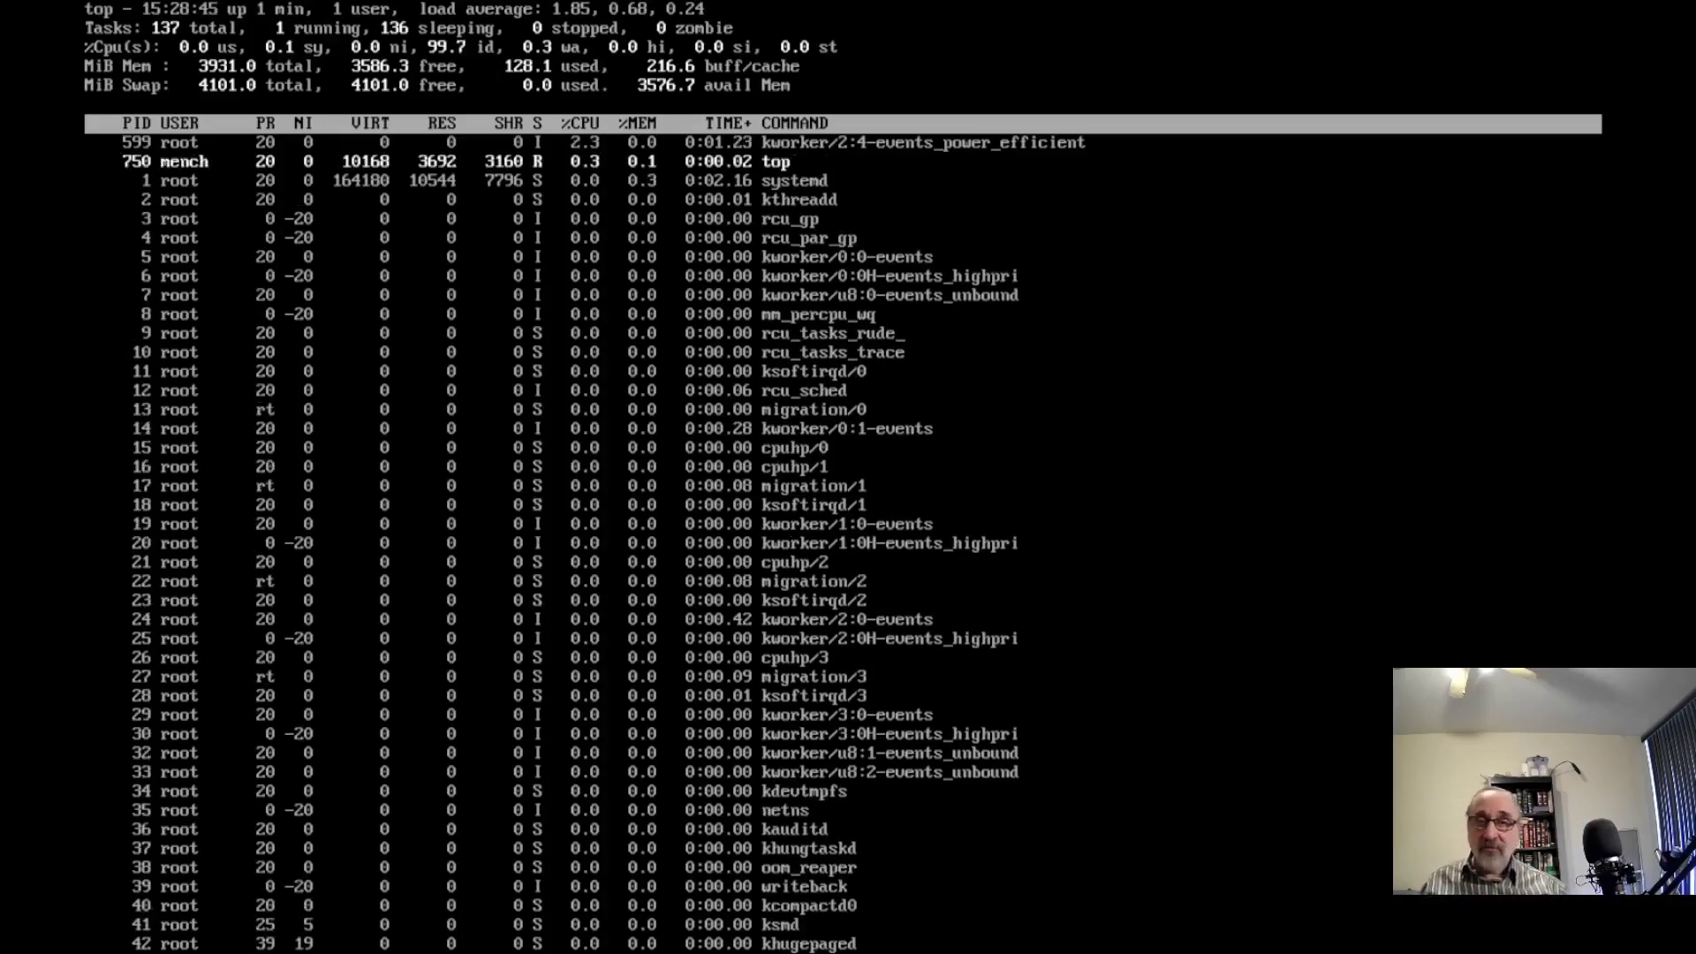
pyautogui.press('1')
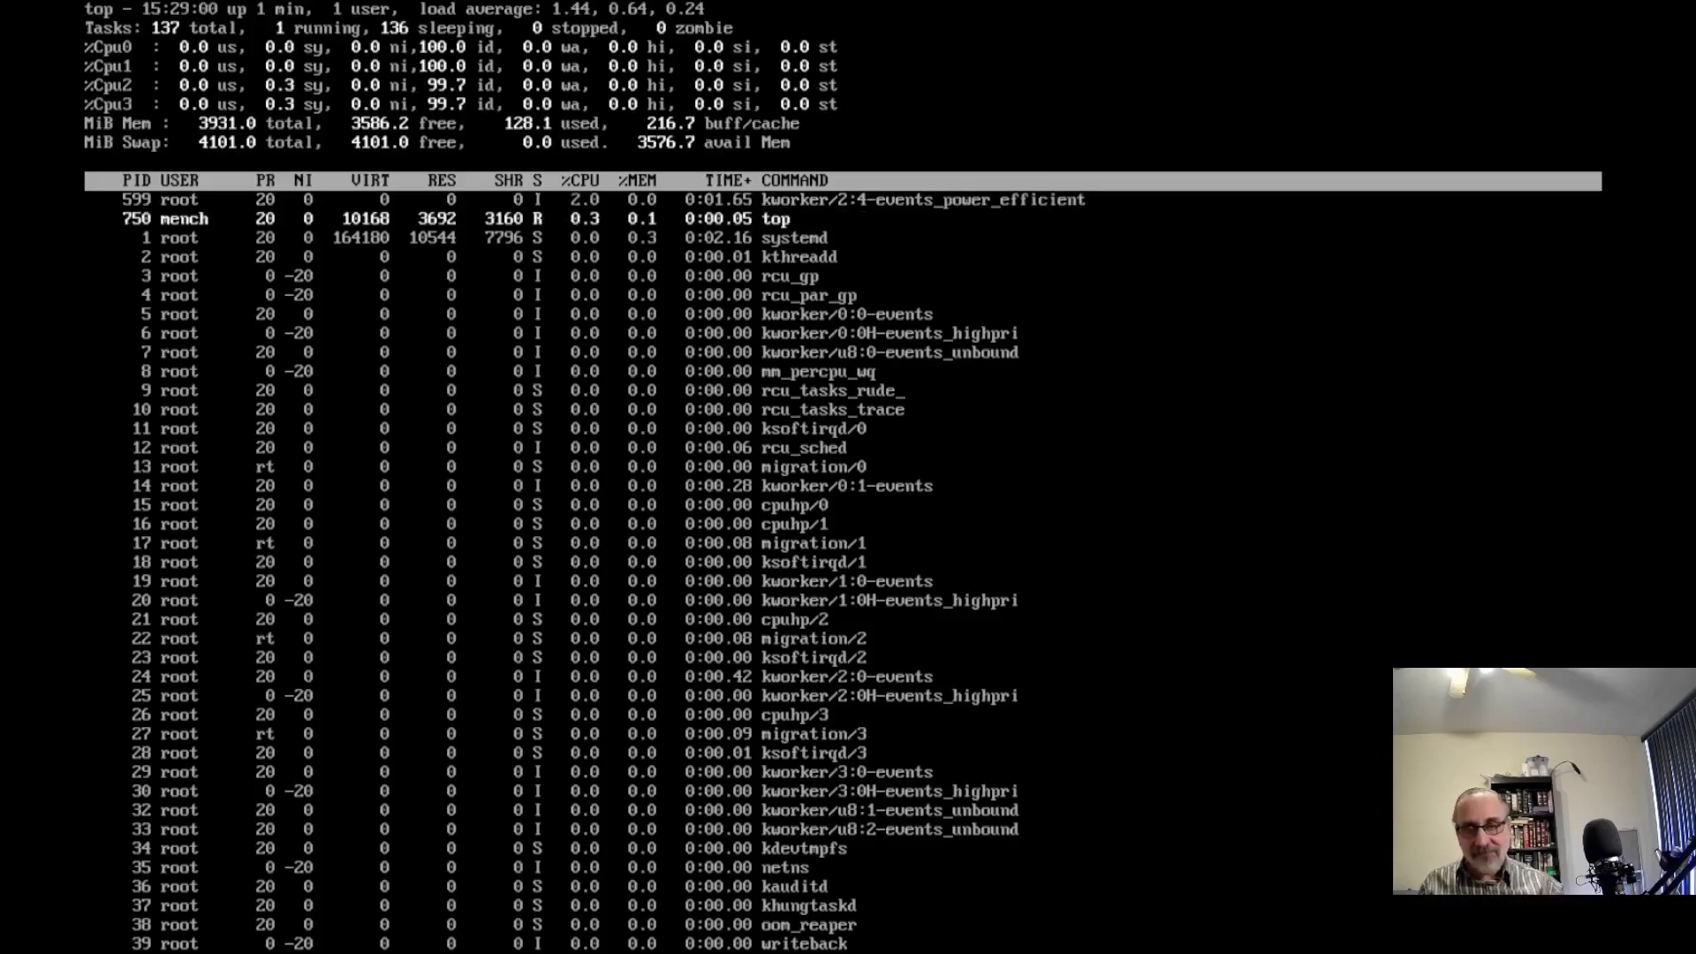
pyautogui.press('q')
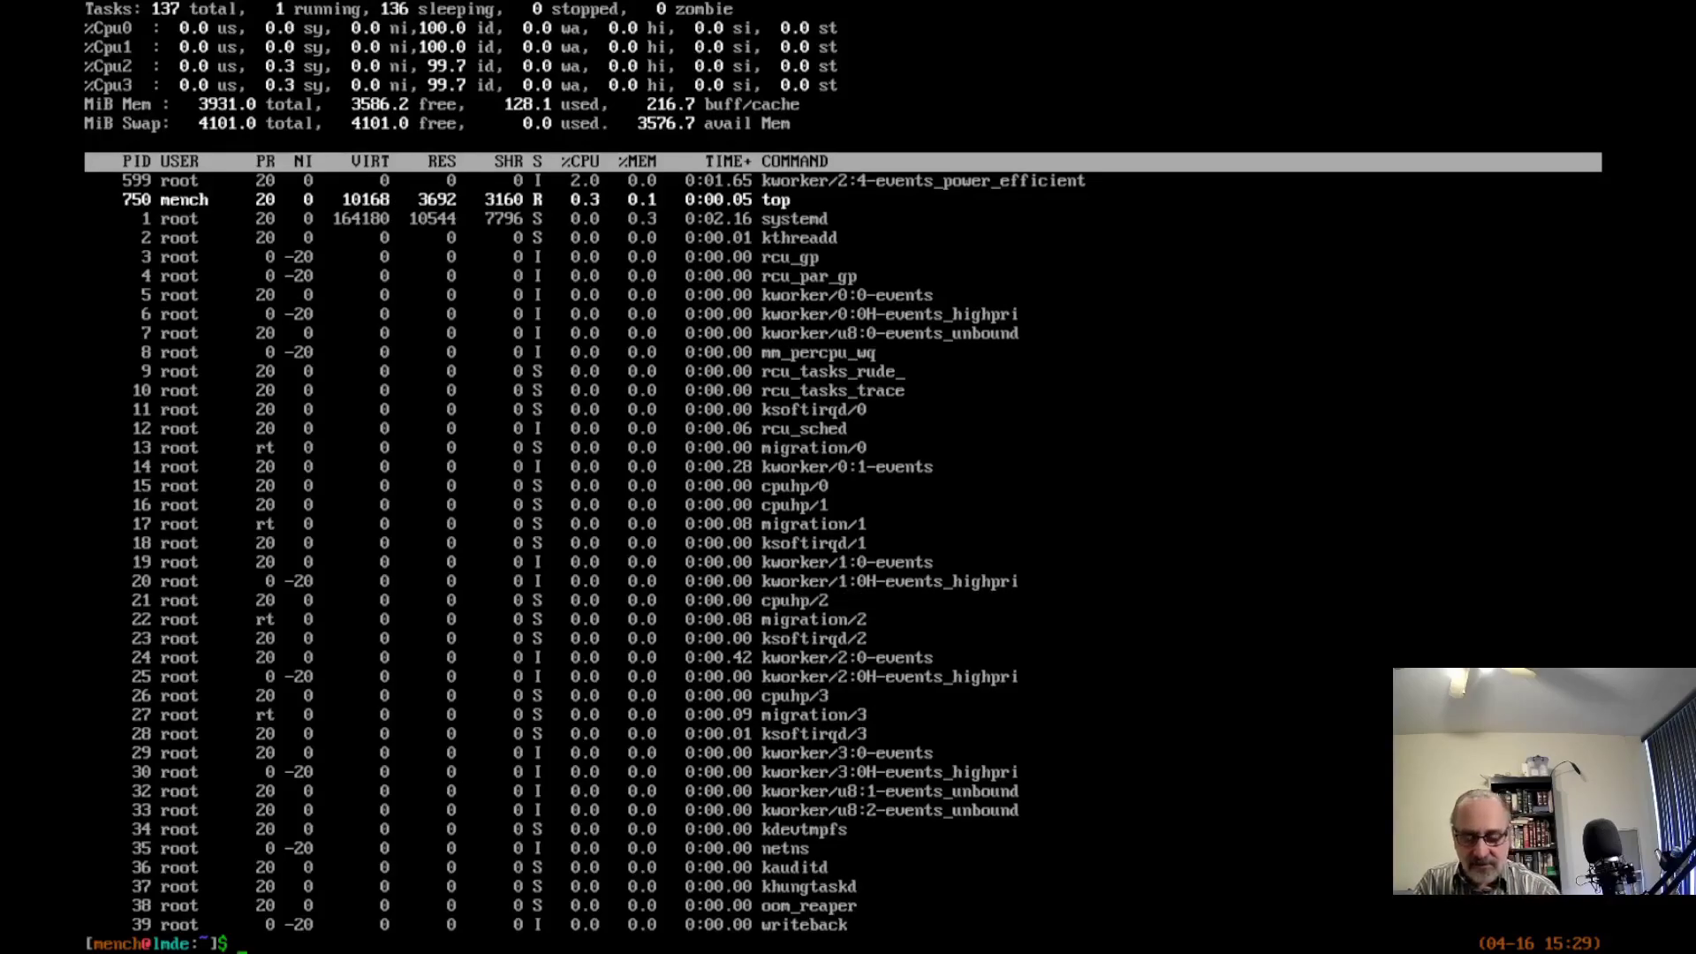
pyautogui.hotkey('ctrl', 'l')
# Step: Open .xinitrc in Vim and uncomment the awesome line
pyautogui.write('vim .xini')
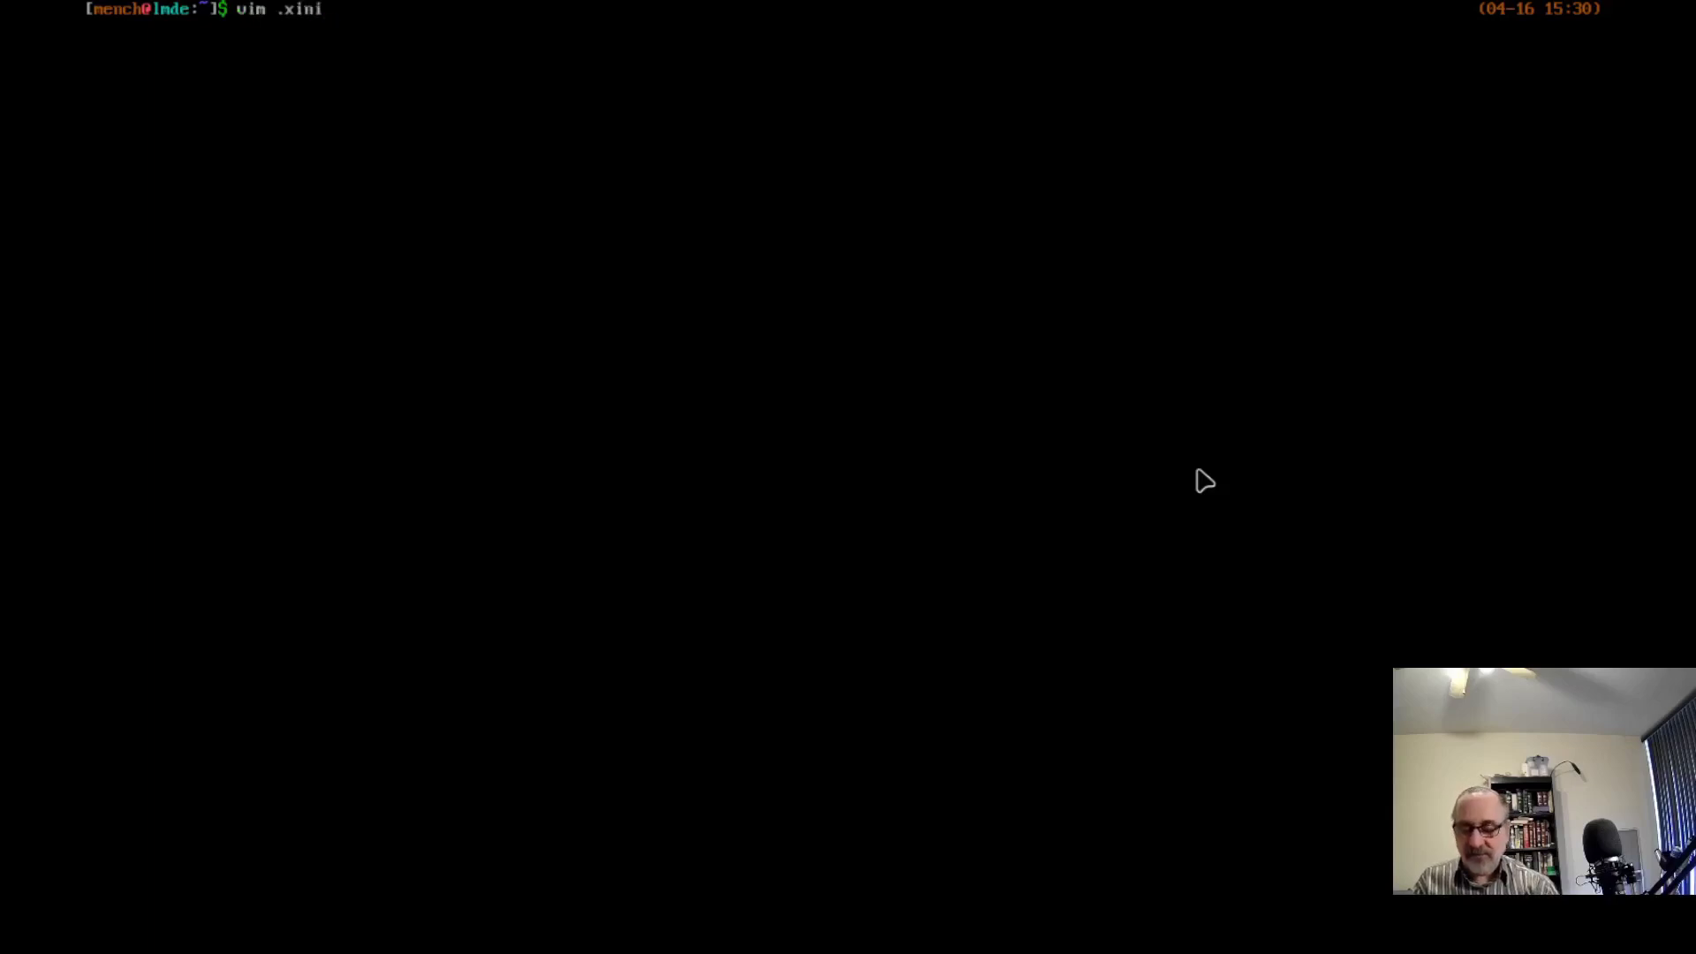
pyautogui.press('Tab')
pyautogui.press('Return')
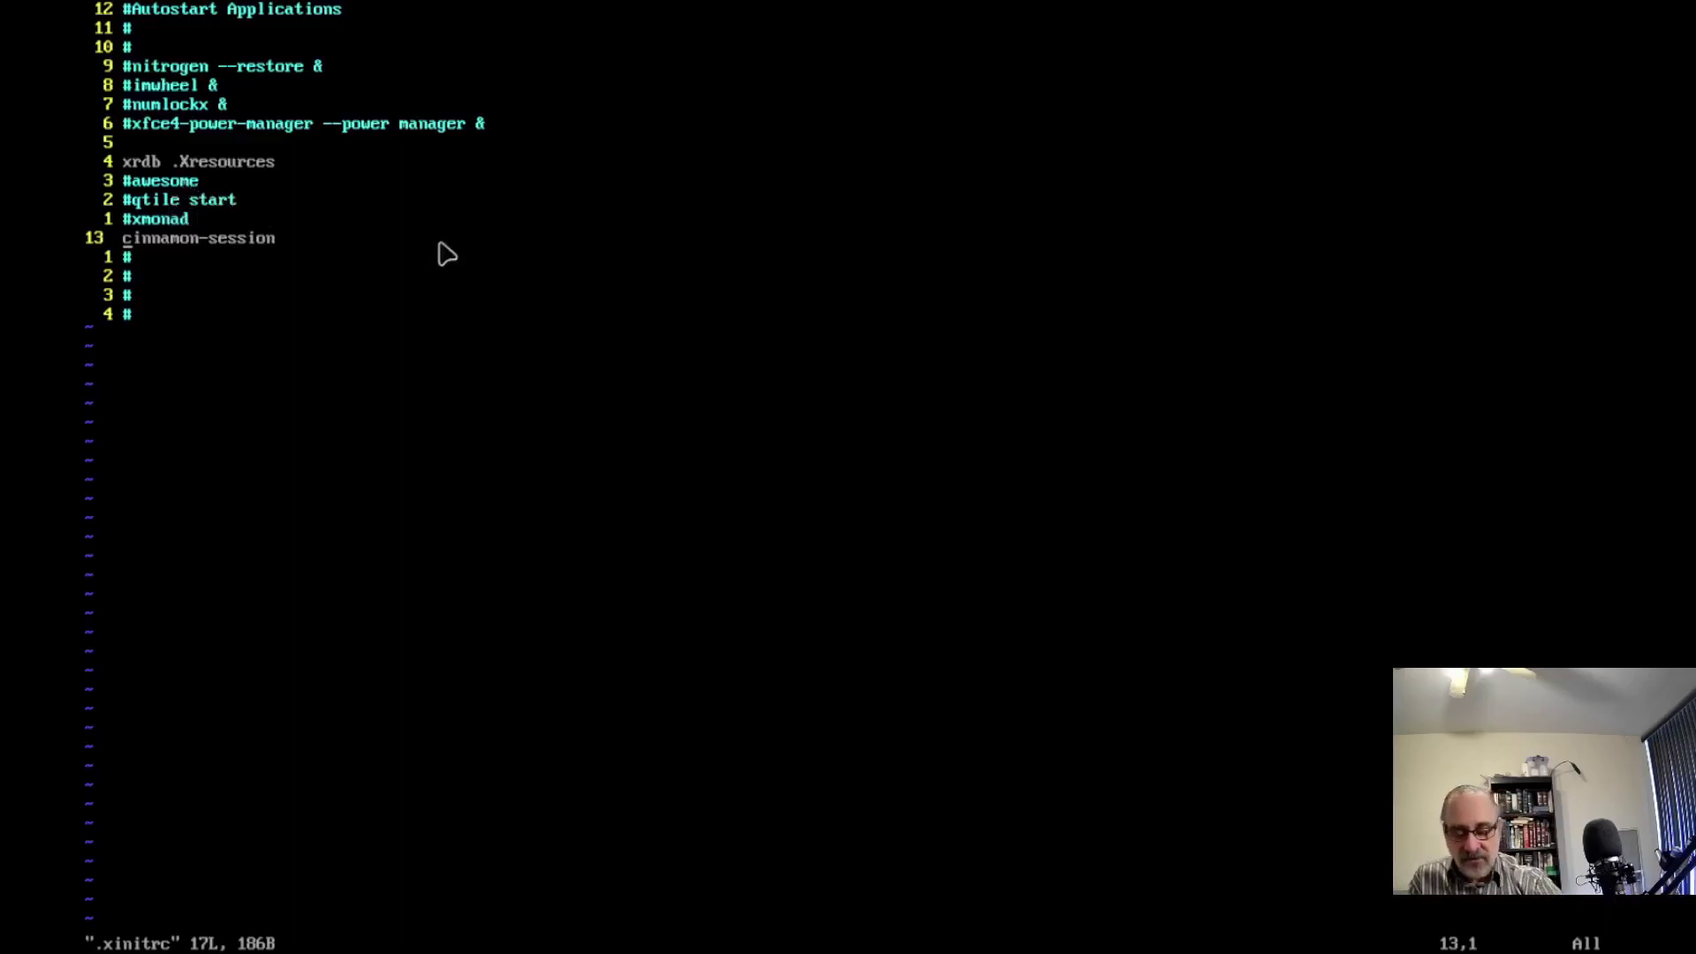
pyautogui.press('k')
pyautogui.press('k')
pyautogui.press('k')
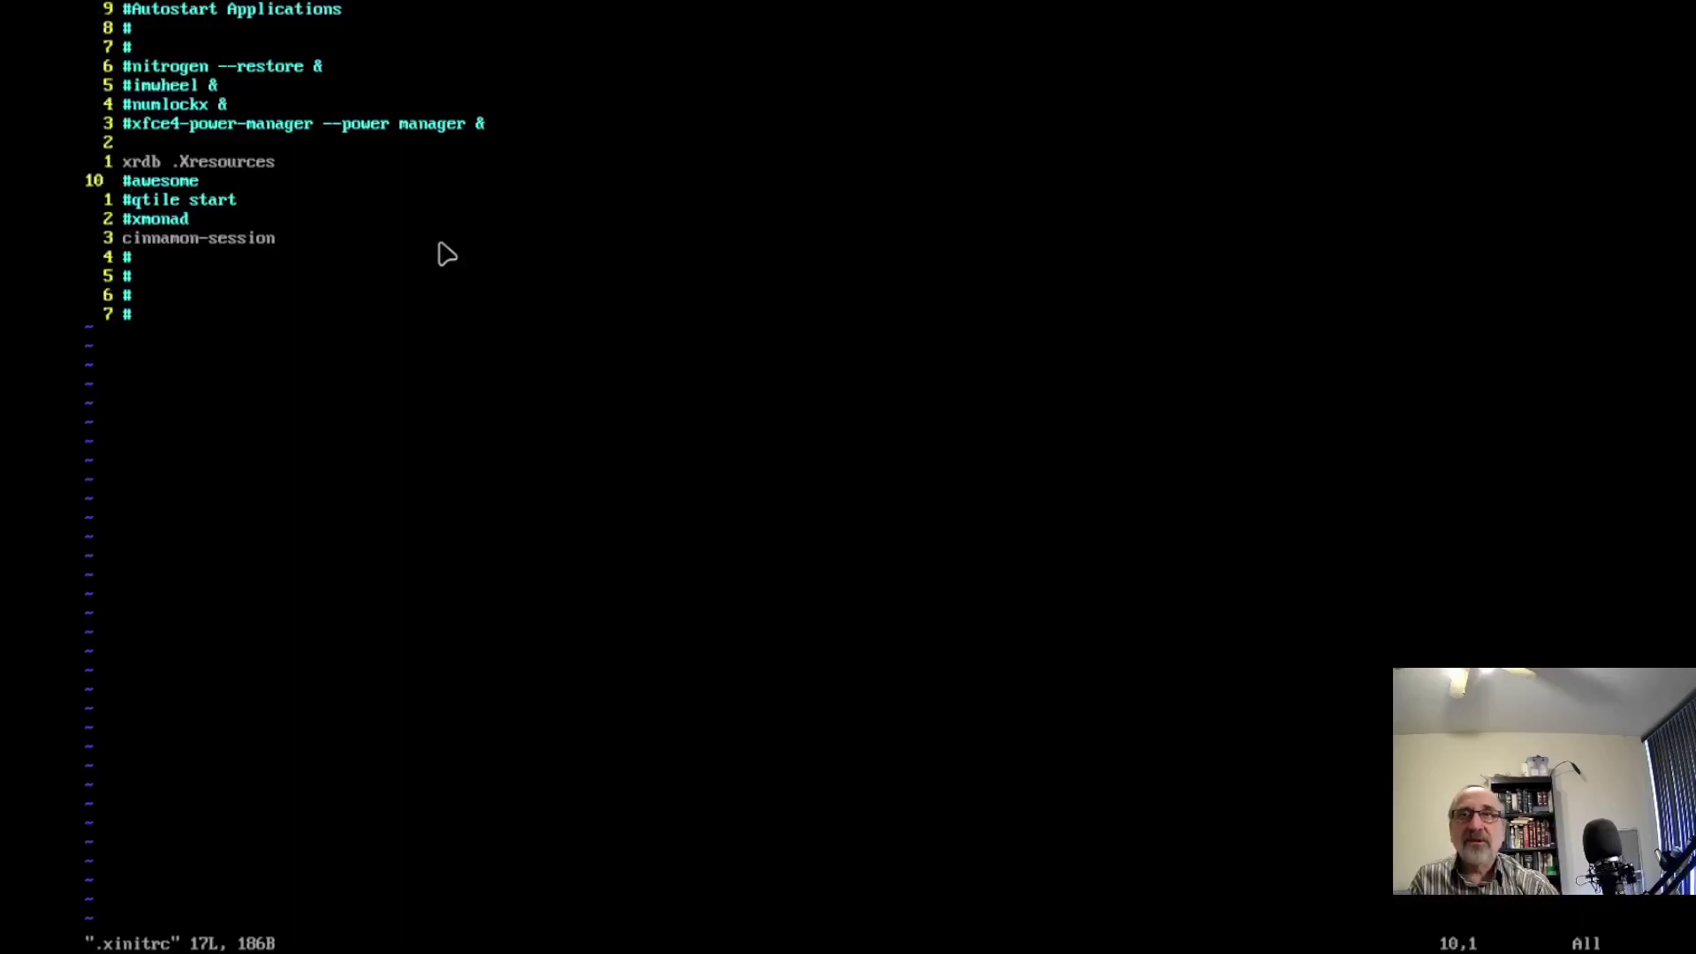
pyautogui.press('x')
# Step: Comment out the cinnamon-session line, save .xinitrc with :wq, and enter startx
pyautogui.press('j')
pyautogui.press('j')
pyautogui.press('j')
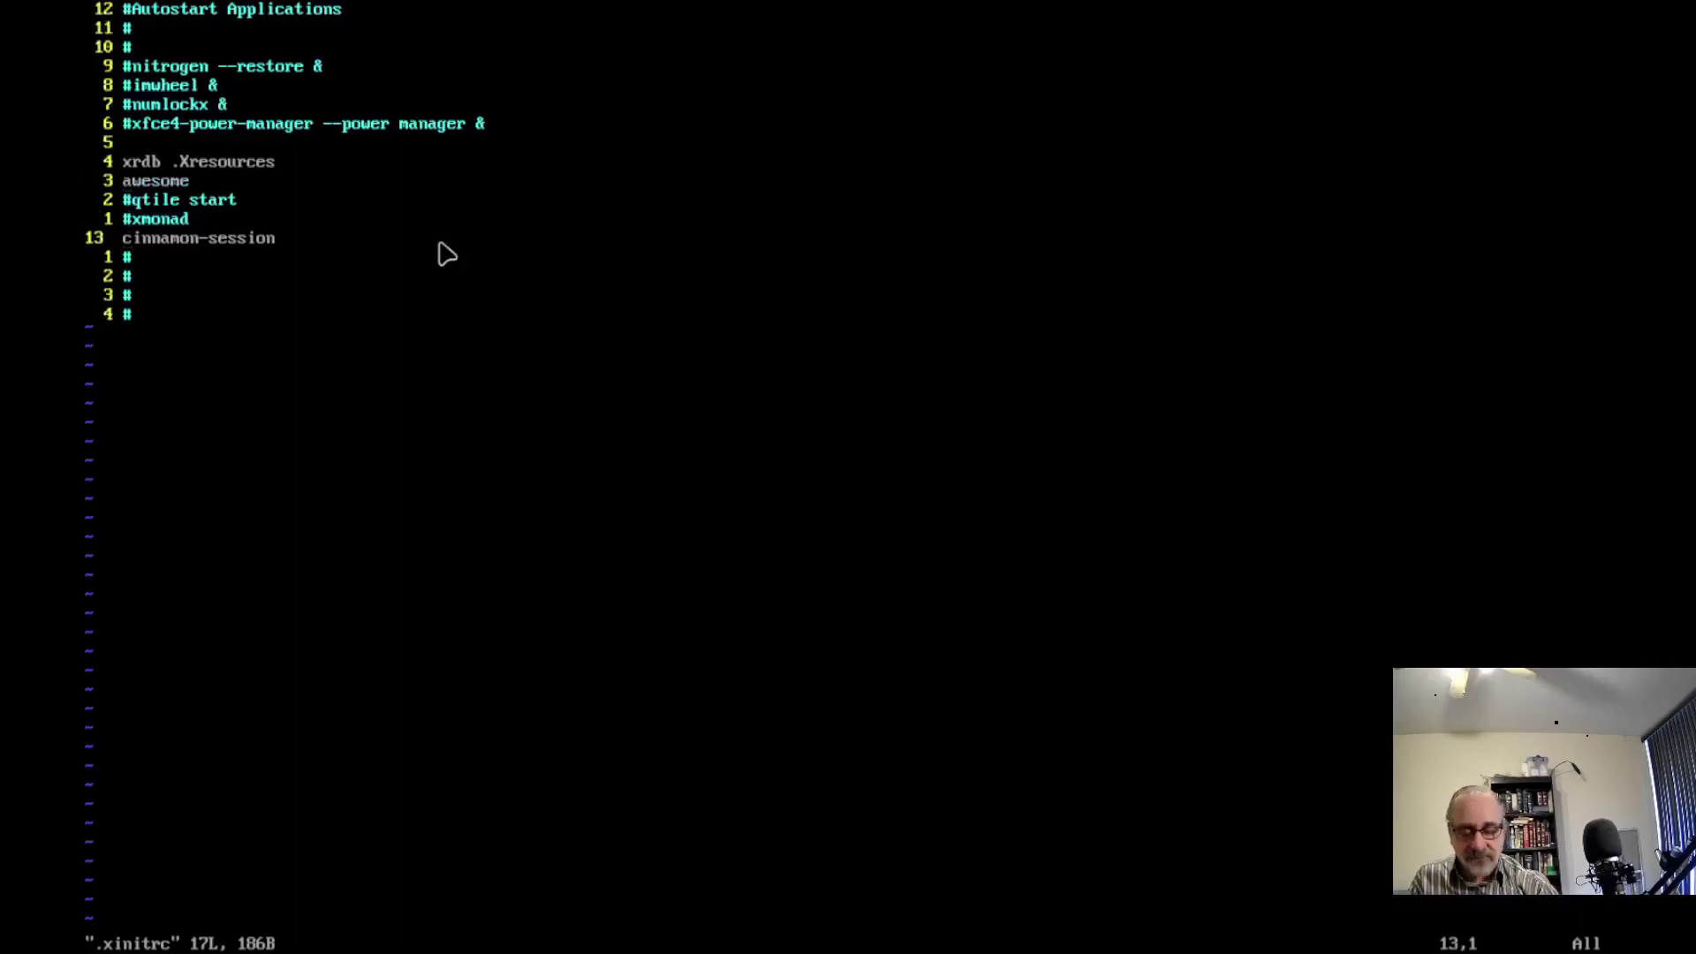
pyautogui.press('i')
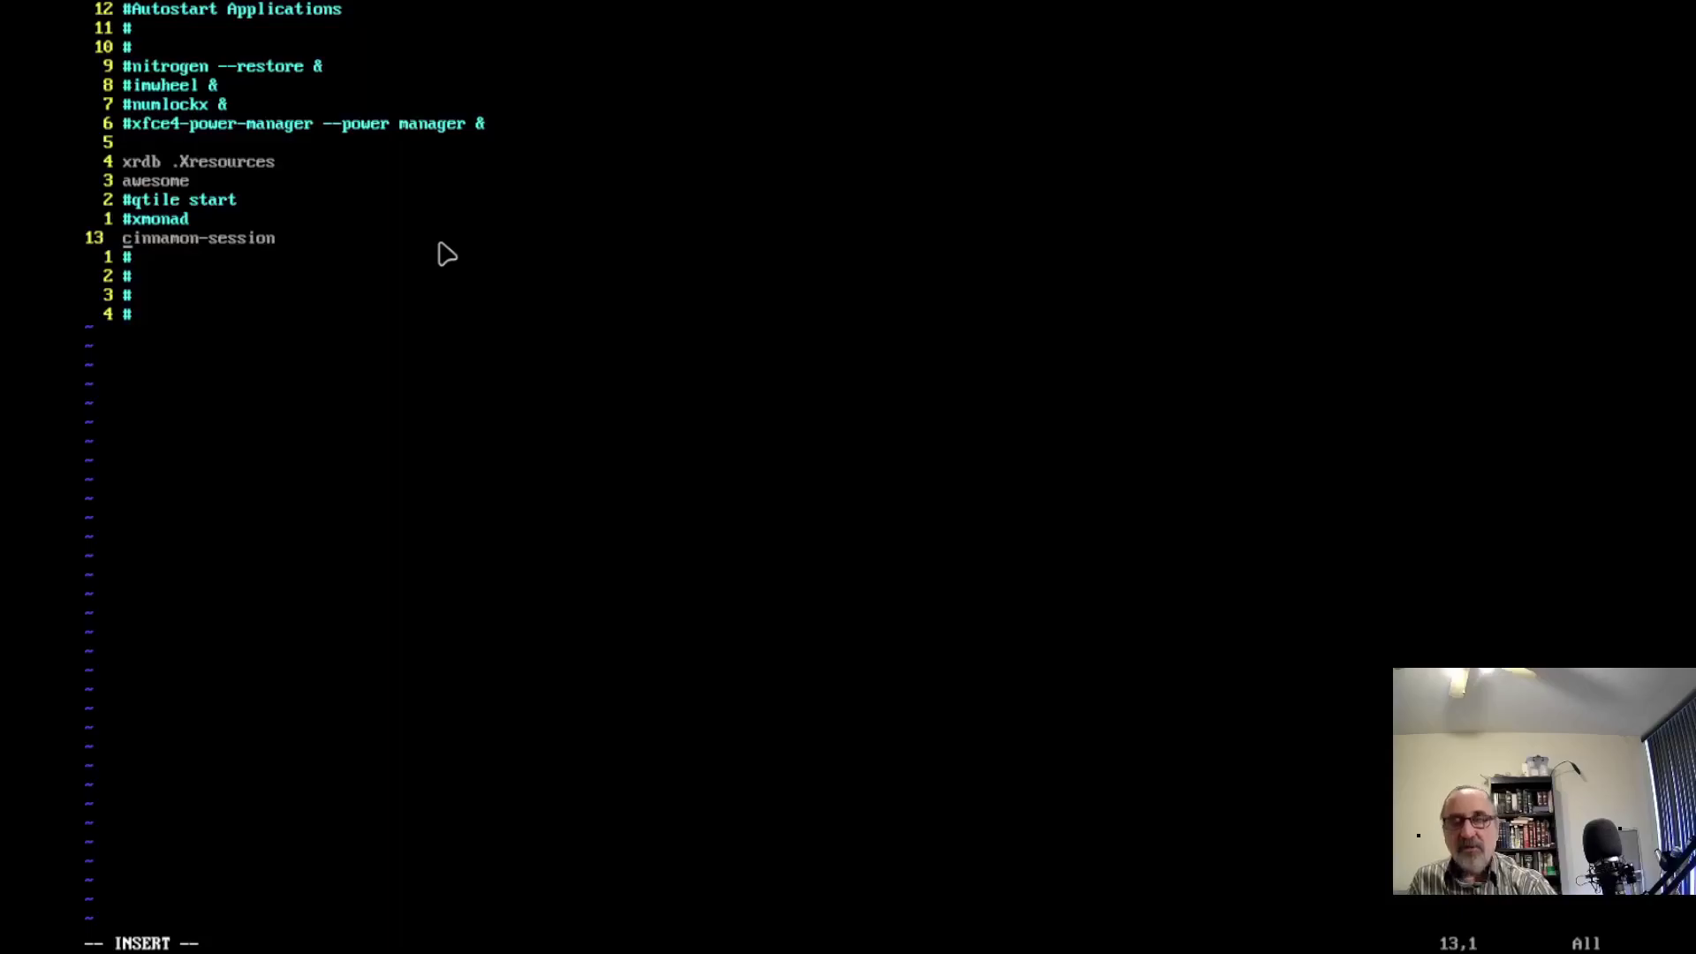
pyautogui.write('#')
pyautogui.press('Escape')
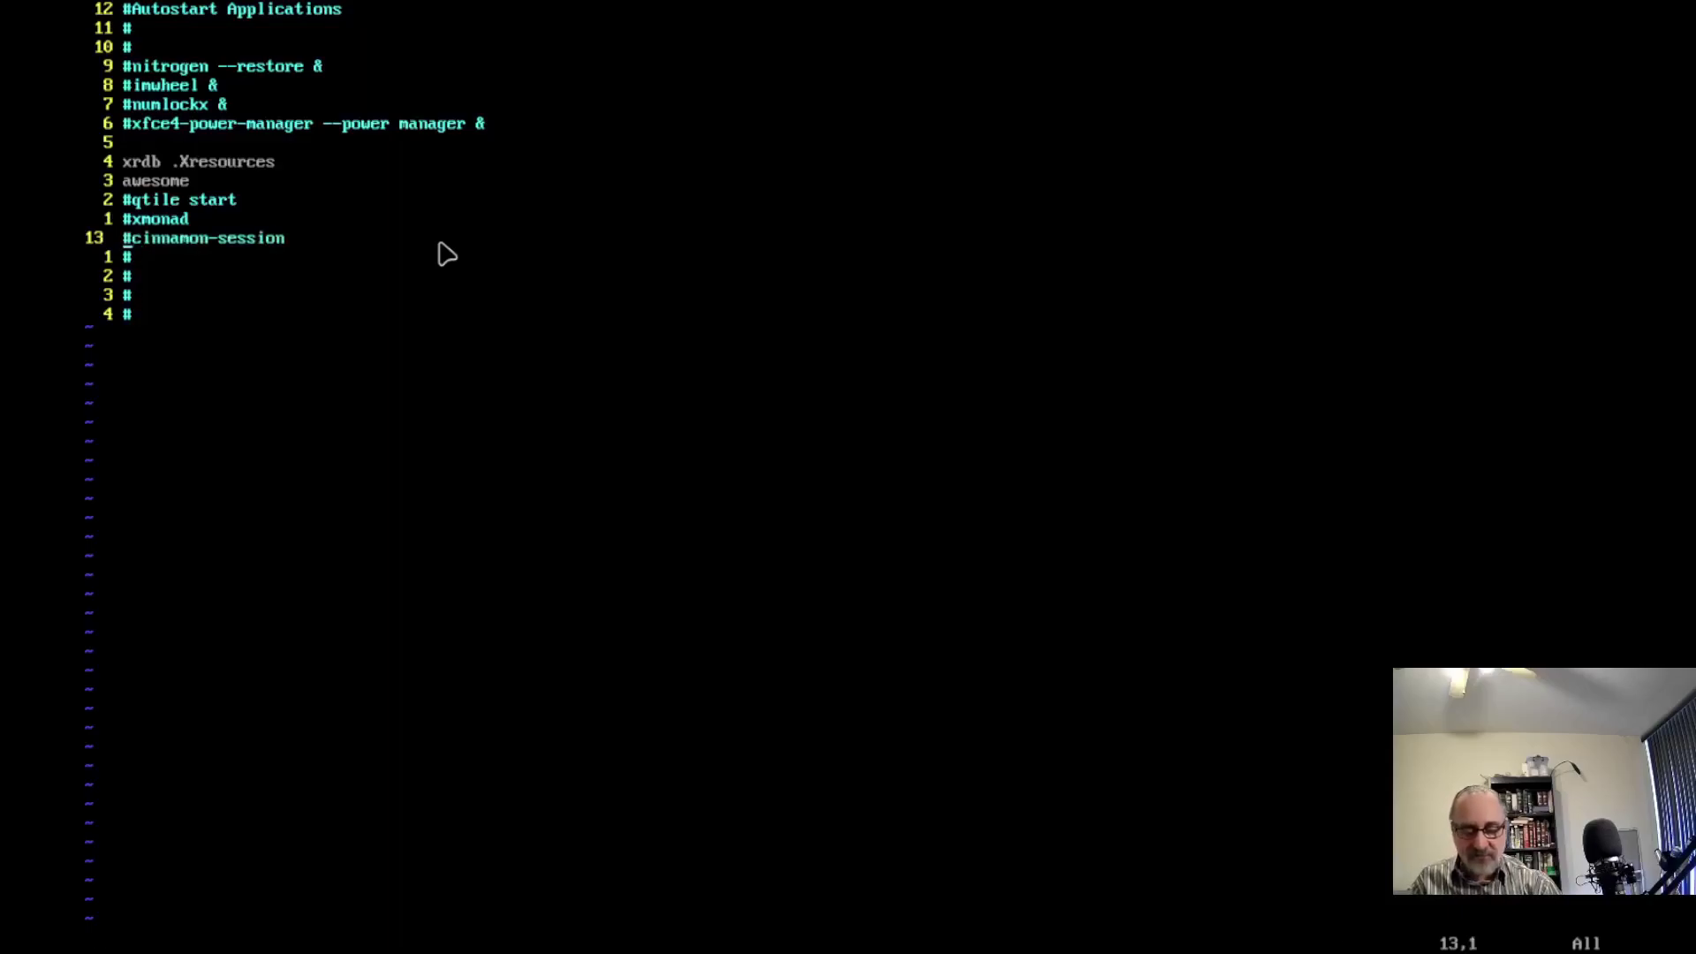
pyautogui.press(':')
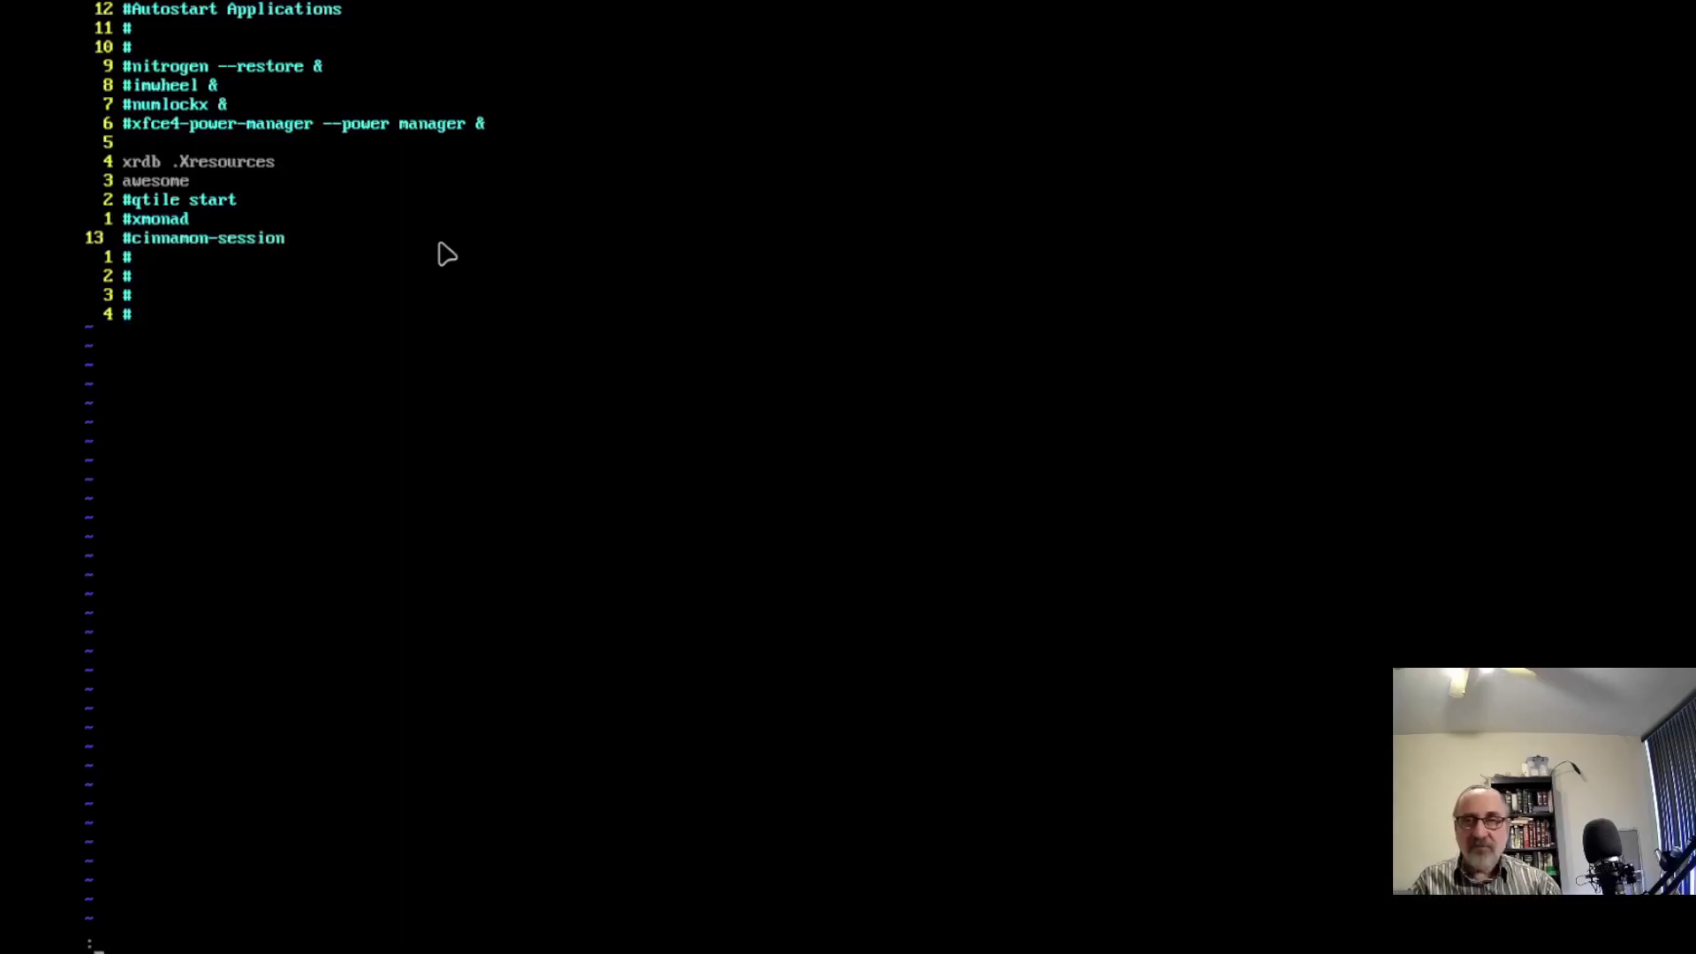
pyautogui.write('wq')
pyautogui.press('Return')
pyautogui.write('startx')
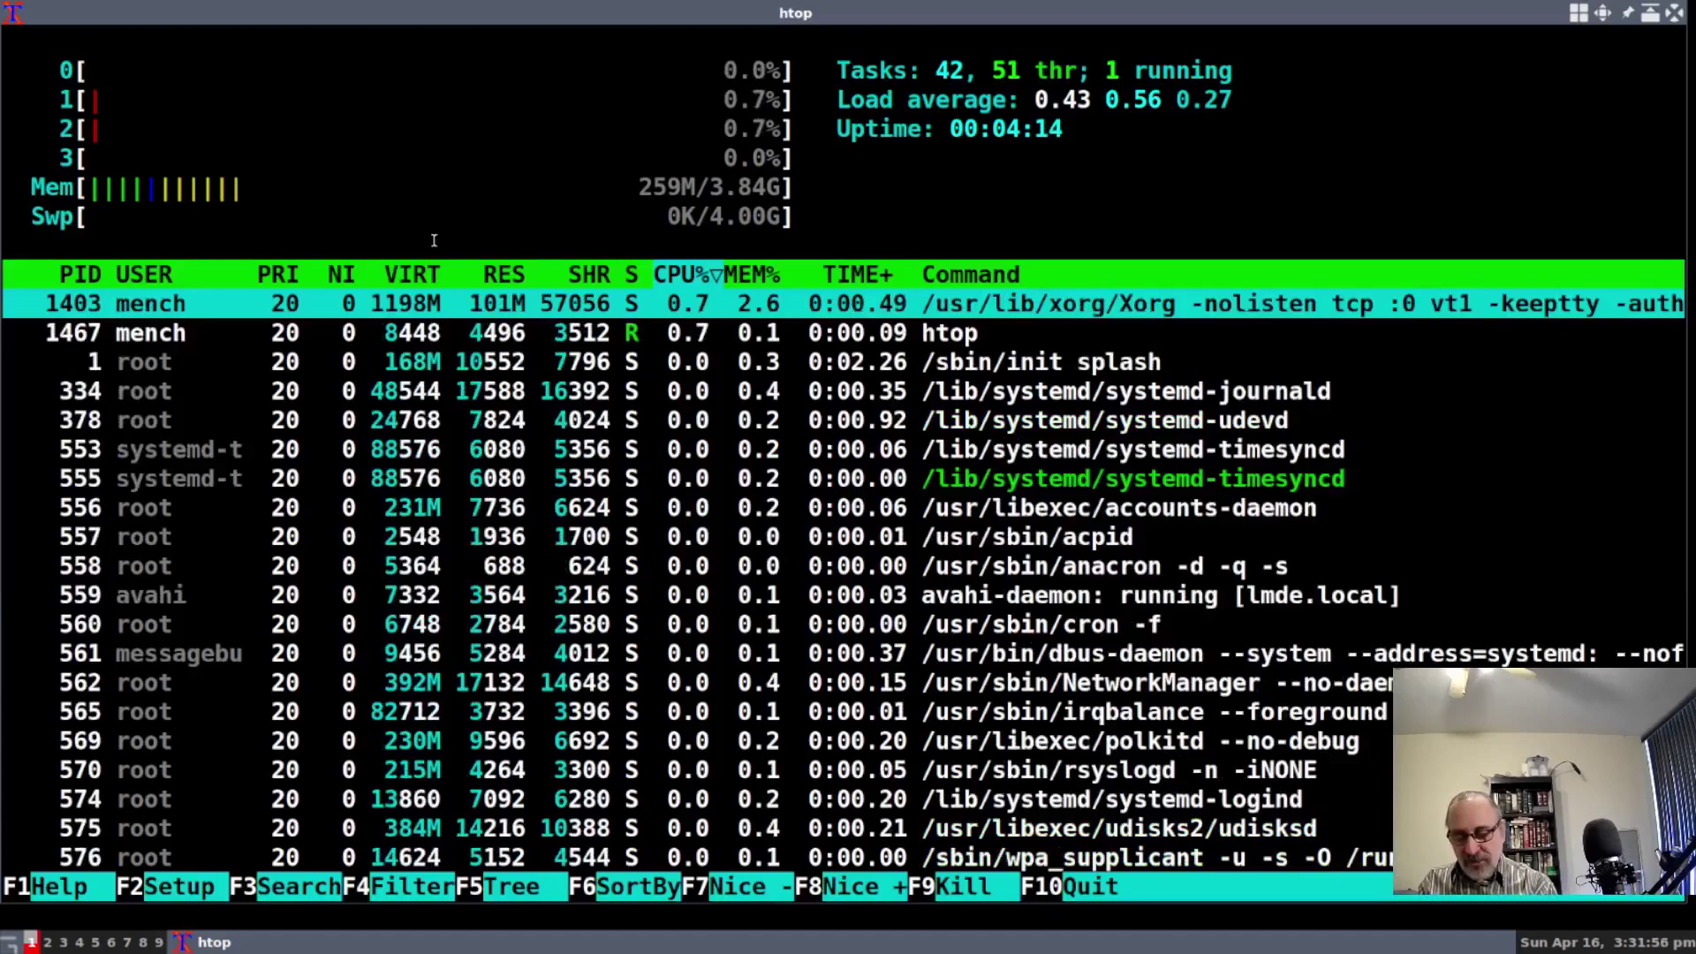
# Step: Quit htop, exit the awesome session with Super+Shift+Q, and clear the console
pyautogui.press('q')
pyautogui.press('super+shift+q')
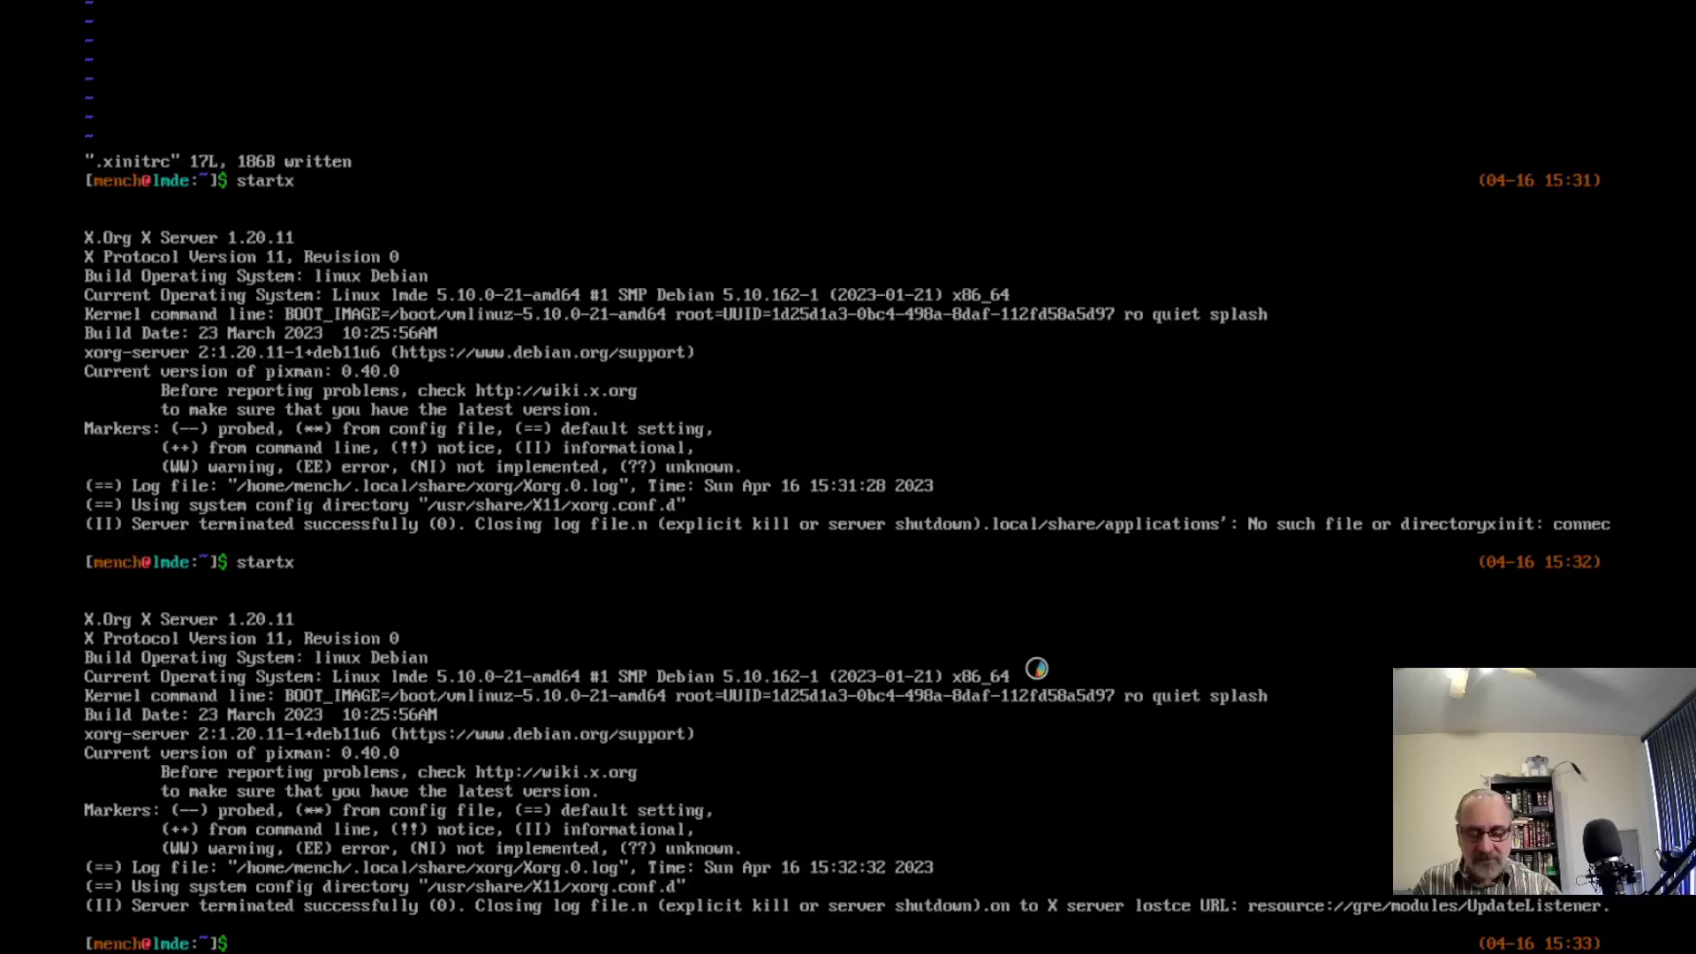
pyautogui.write('clear')
pyautogui.press('Return')
# Step: Open .xinitrc in Vim and uncomment the cinnamon-session line
pyautogui.write('vim .xinitrc')
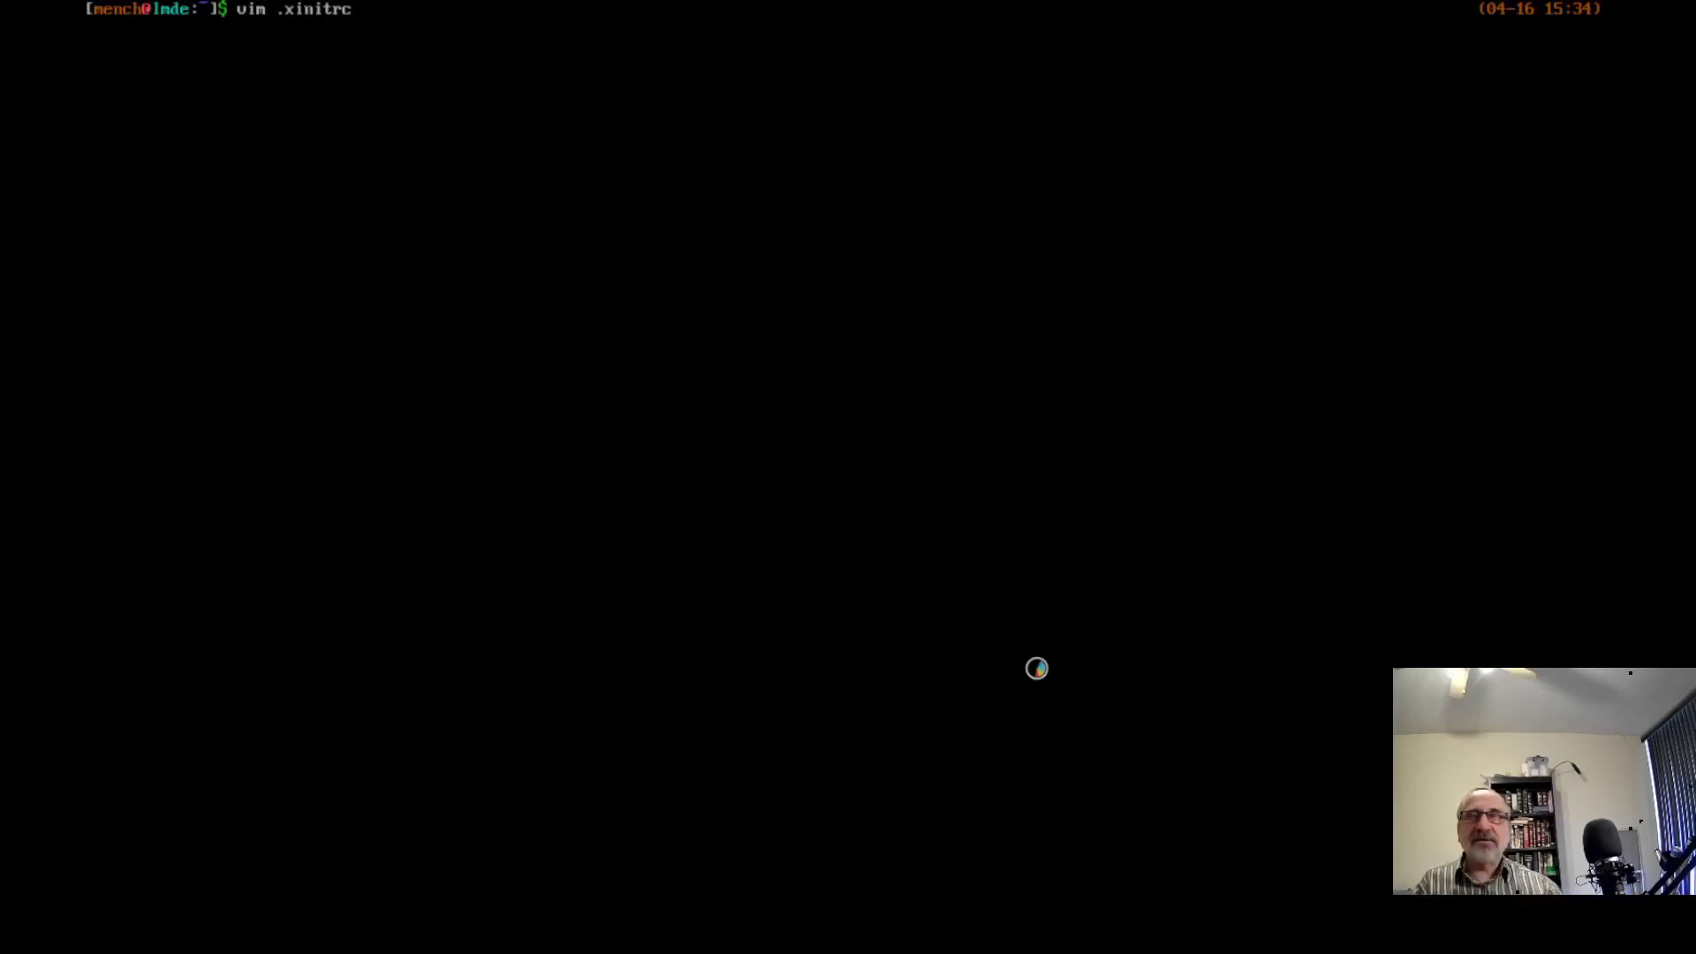
pyautogui.press('Return')
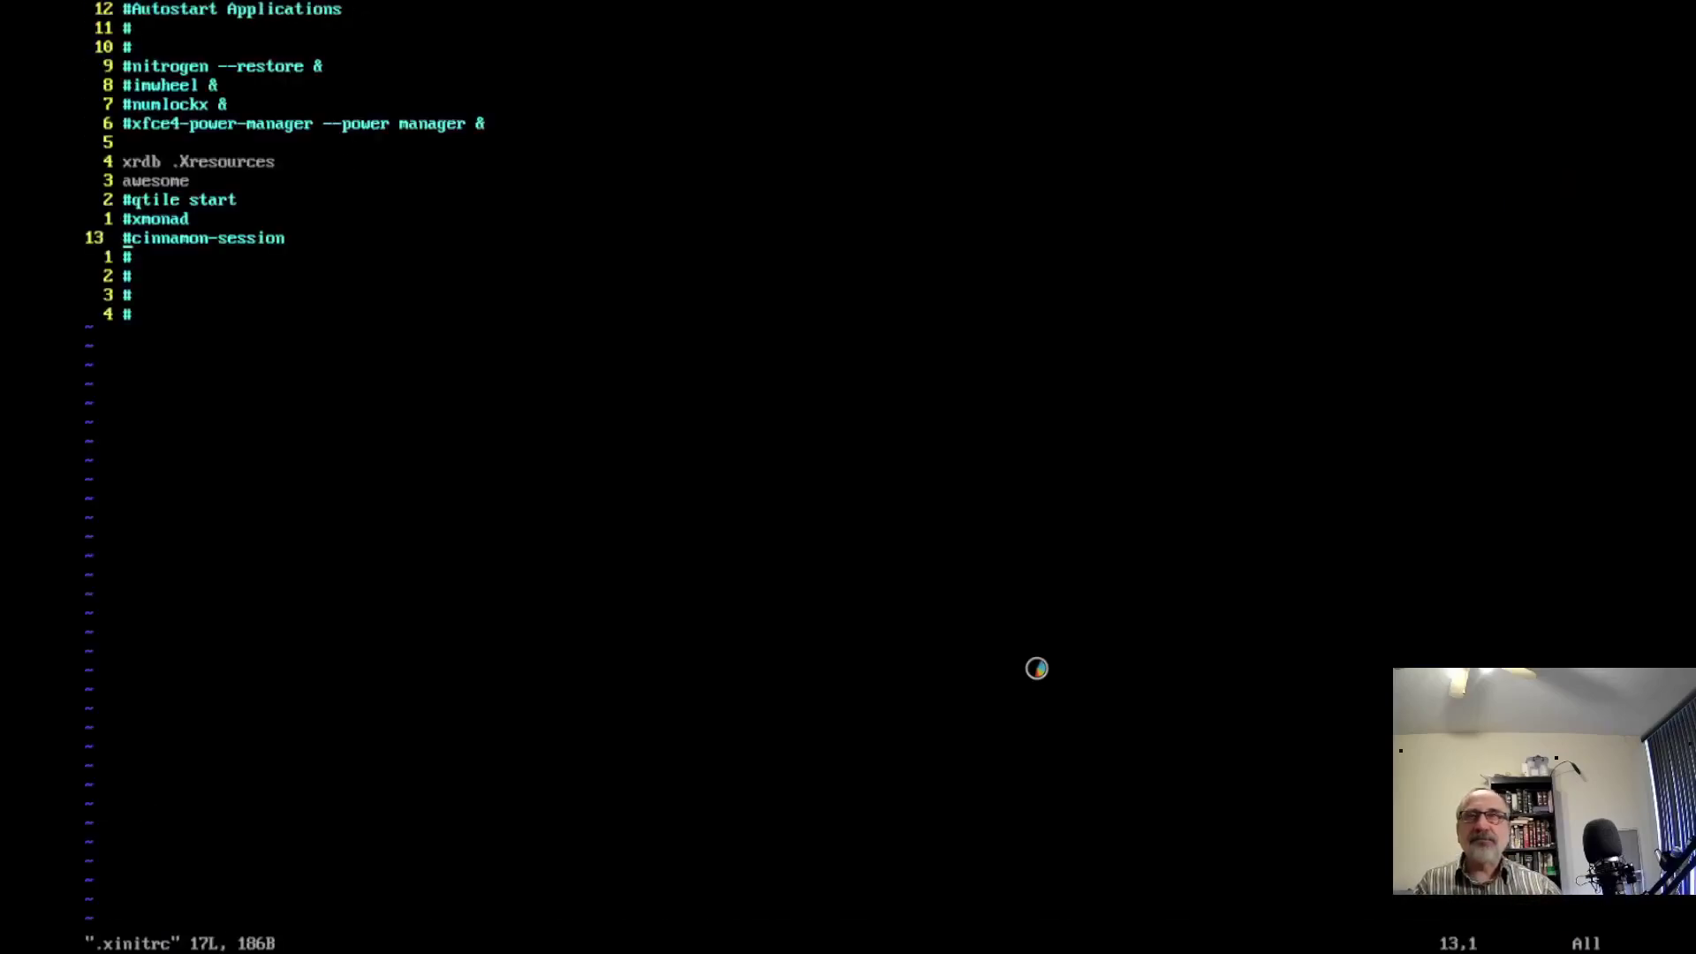
pyautogui.press('x')
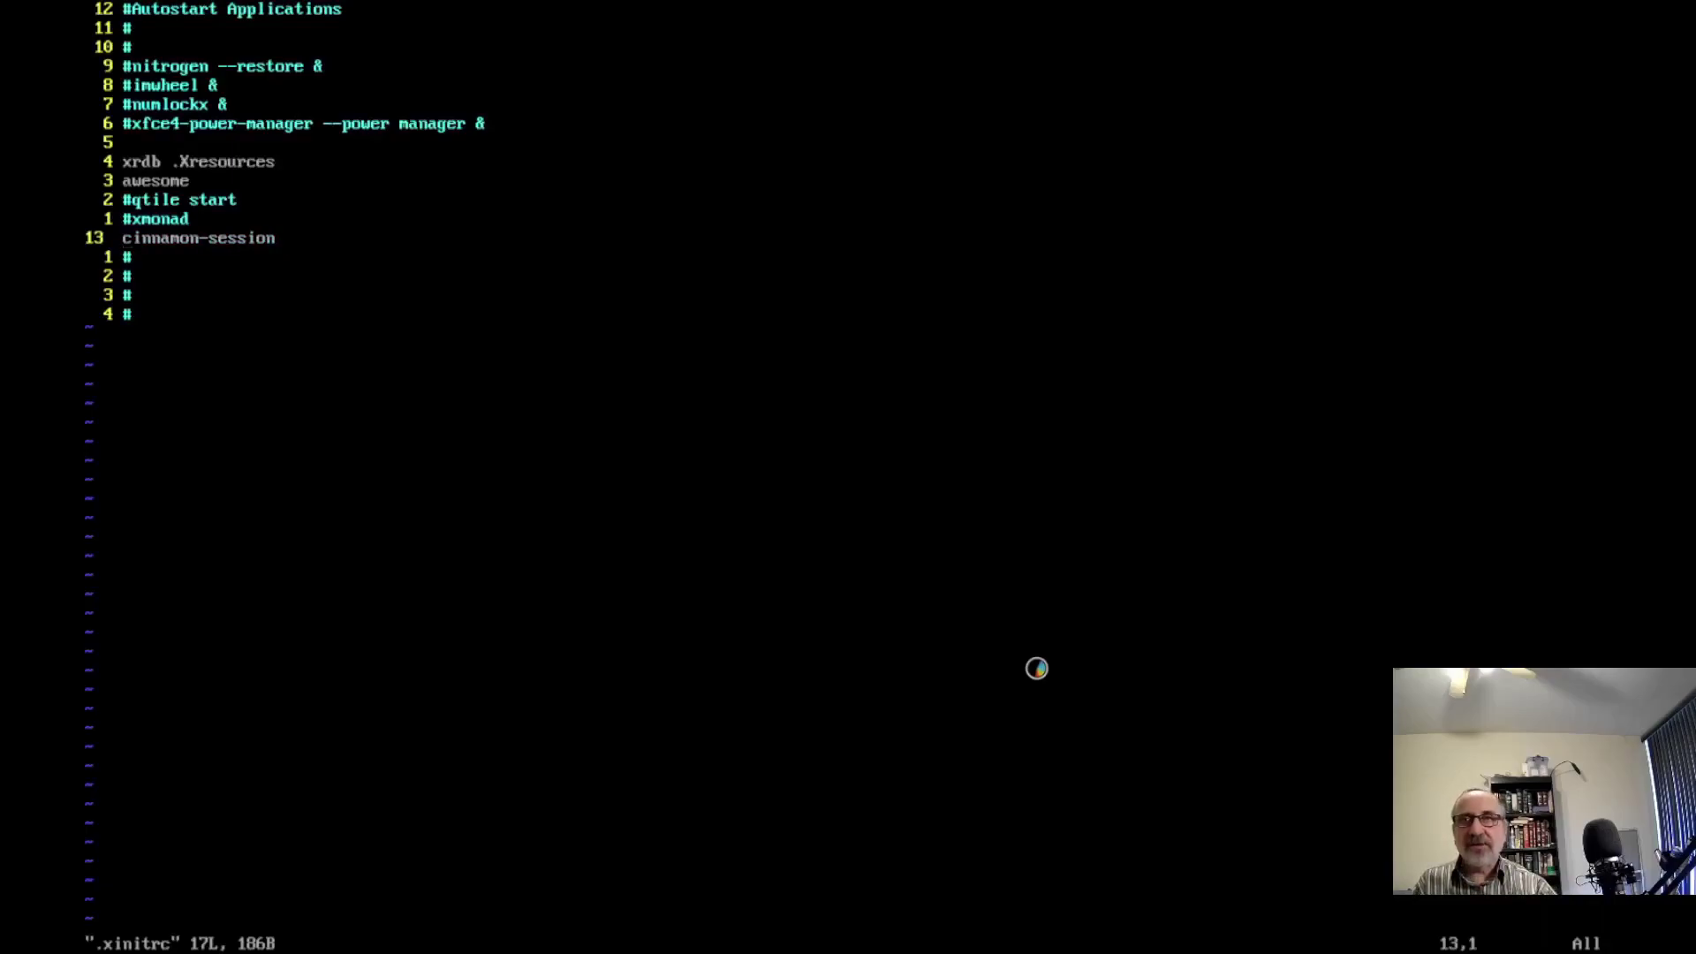
# Step: Comment out the awesome line, save .xinitrc with :wq, and enter startx
pyautogui.press('k')
pyautogui.press('k')
pyautogui.press('k')
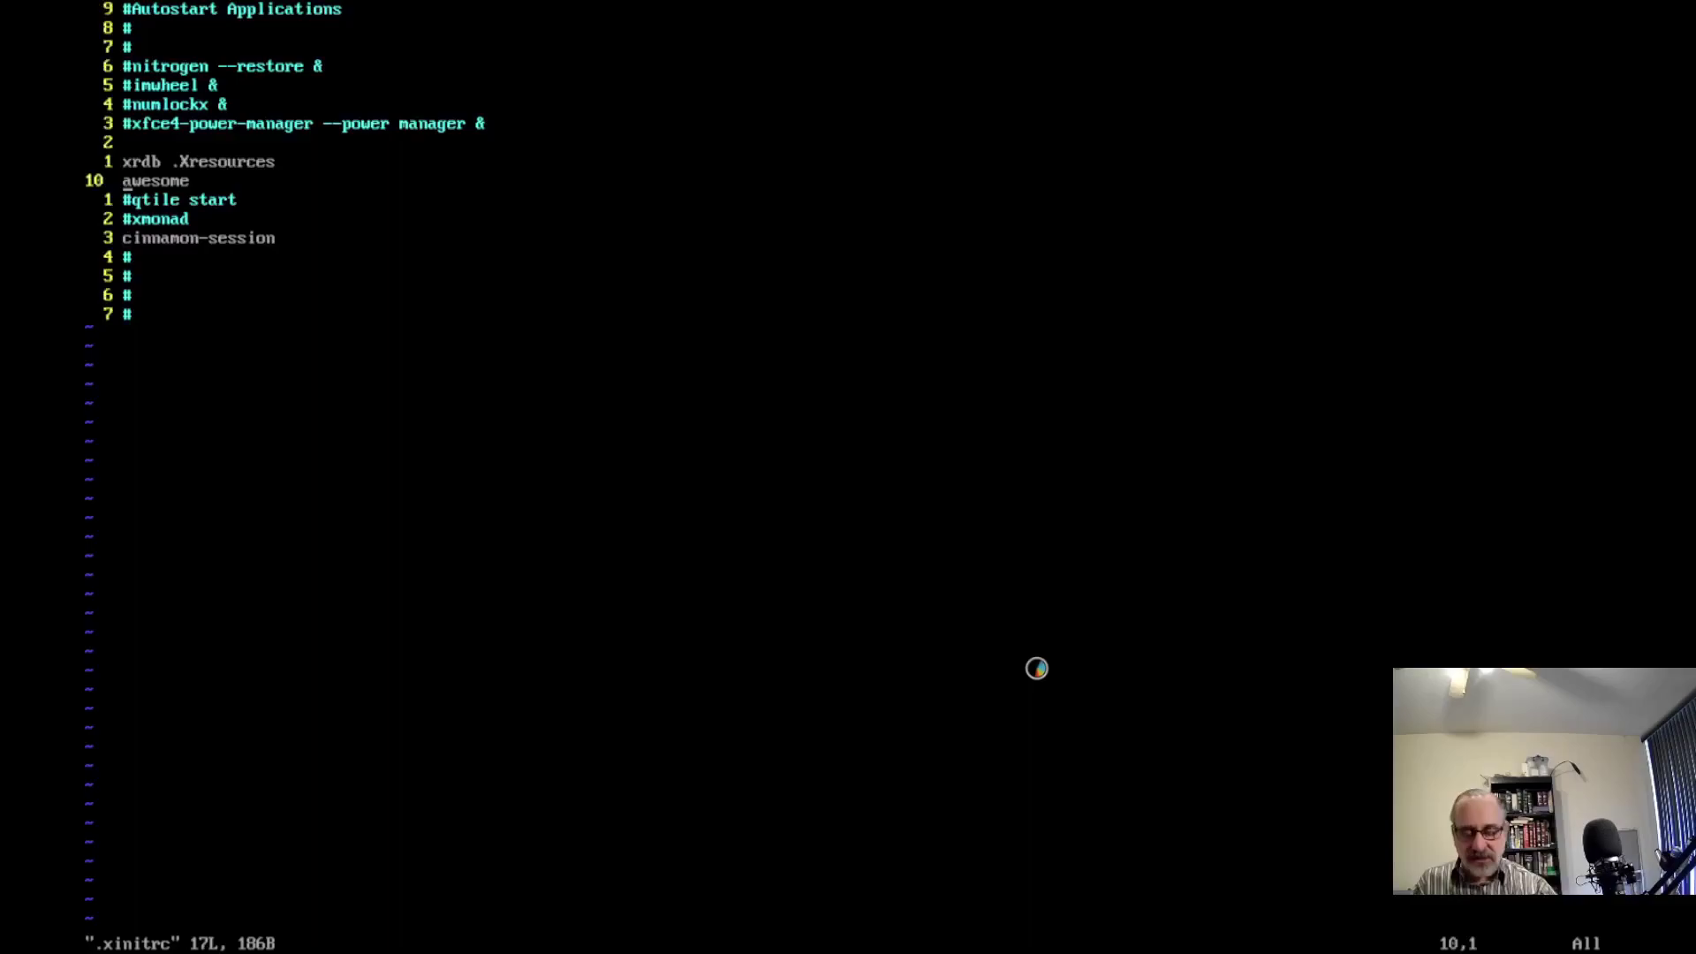
pyautogui.write('i')
pyautogui.write('#')
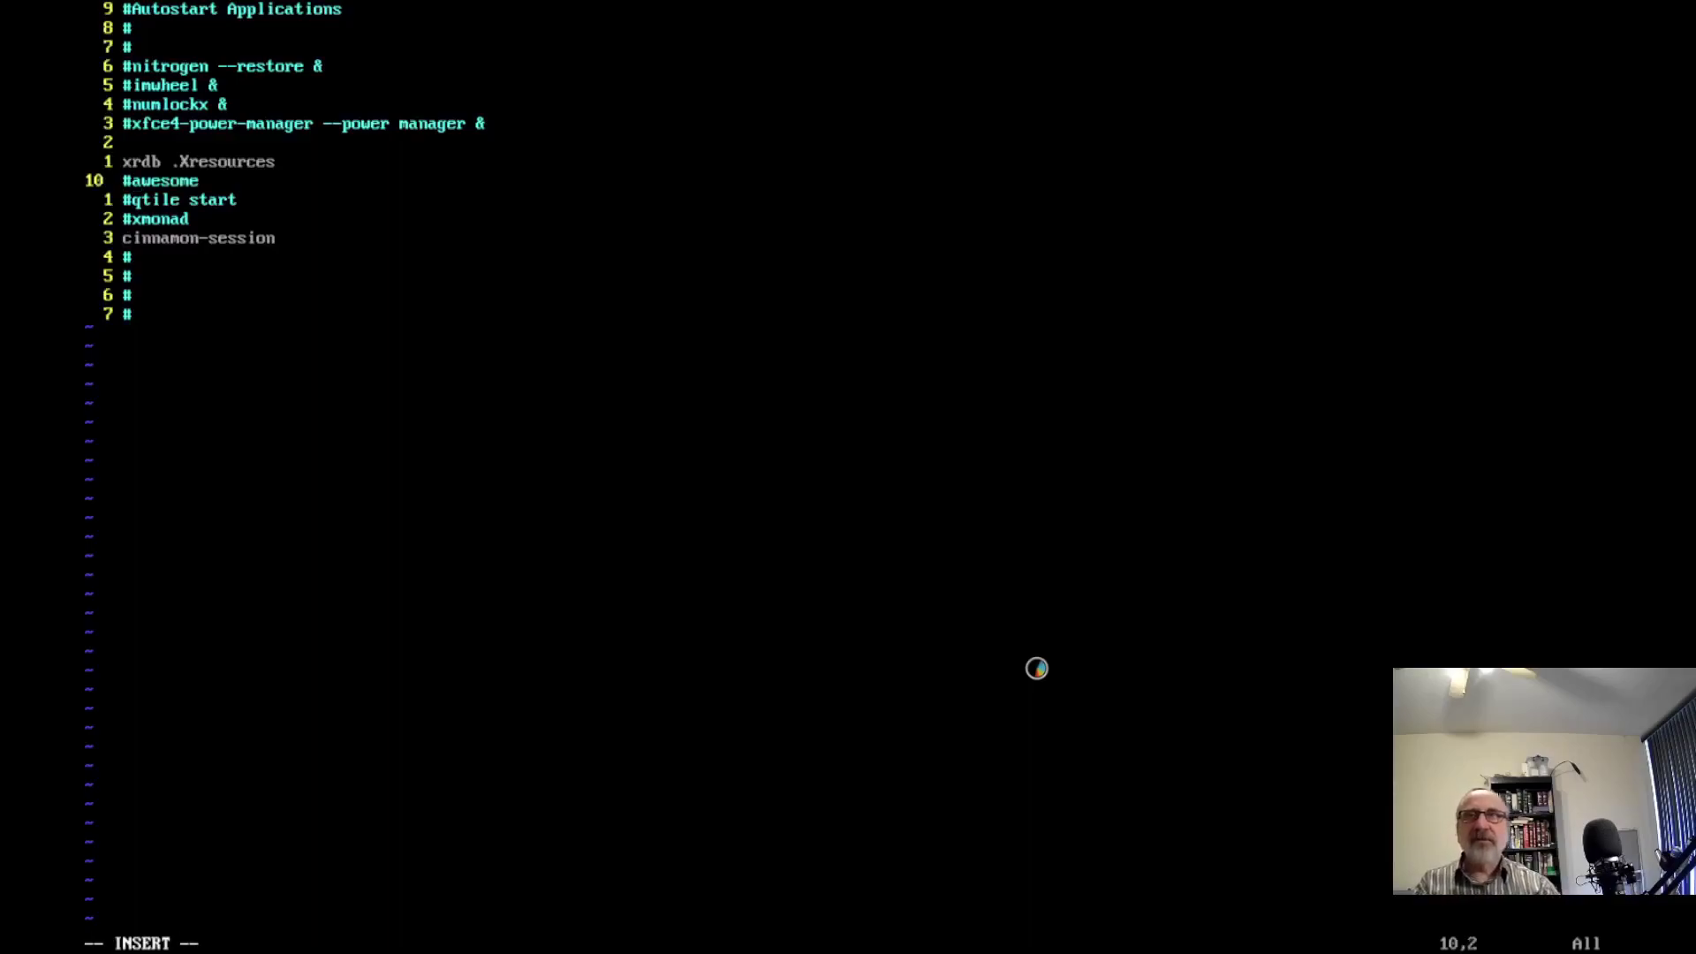
pyautogui.press('Escape')
pyautogui.write('wq')
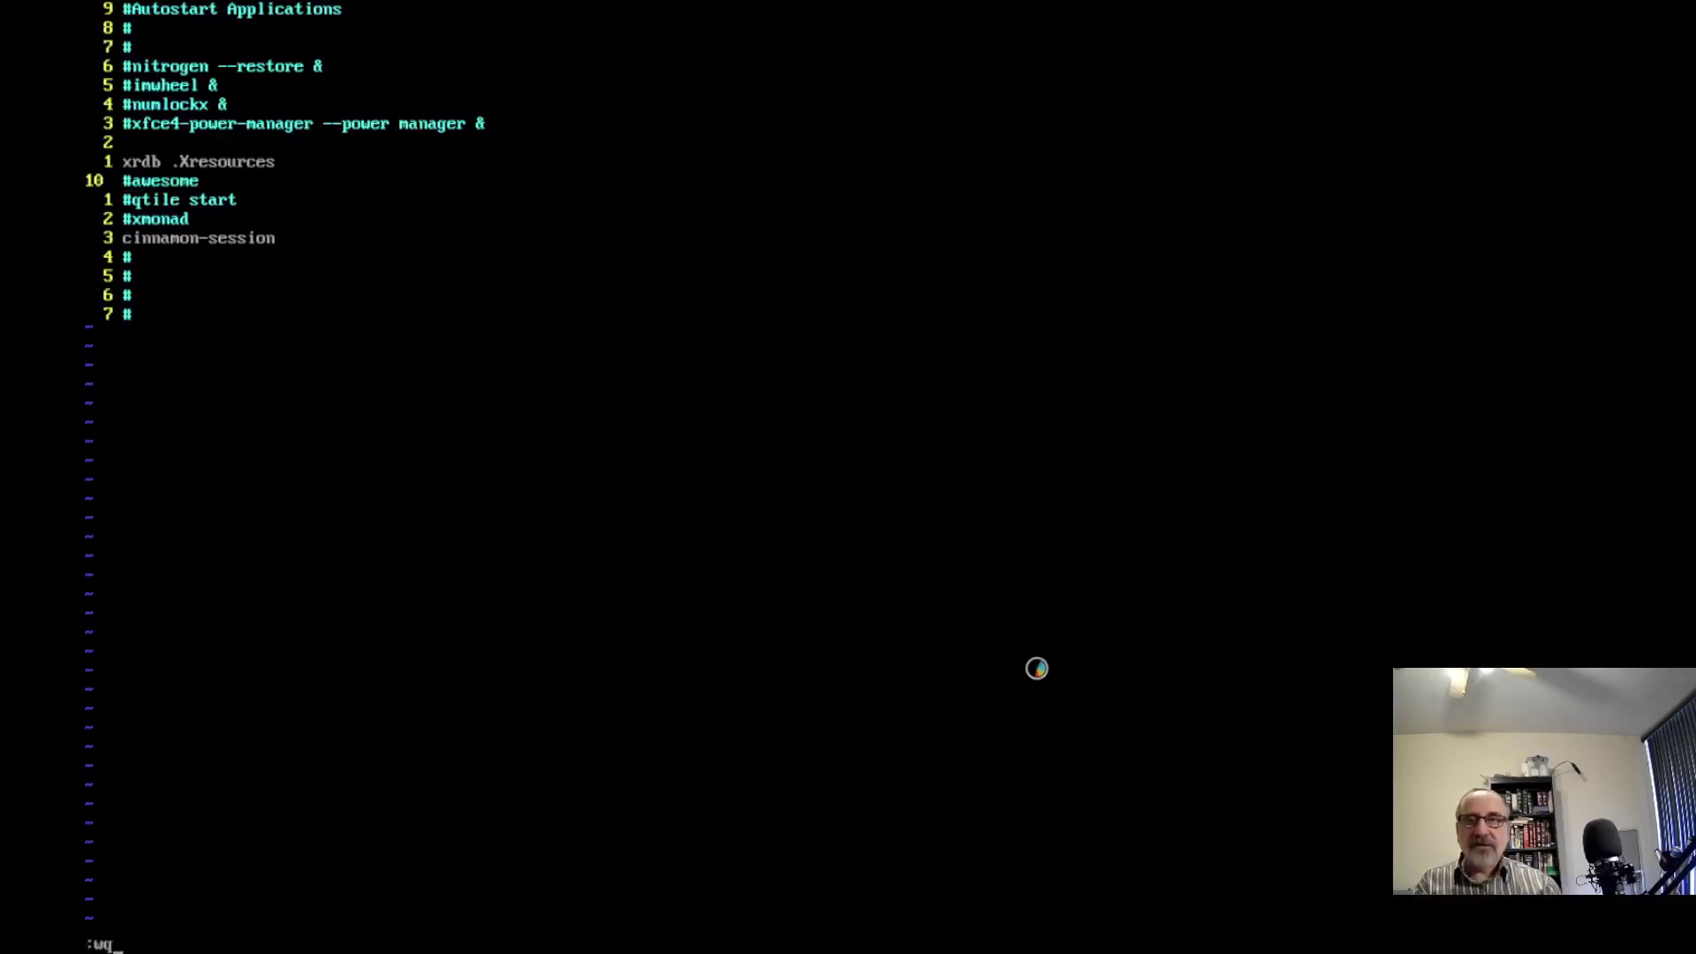
pyautogui.press('Return')
pyautogui.write('startx')
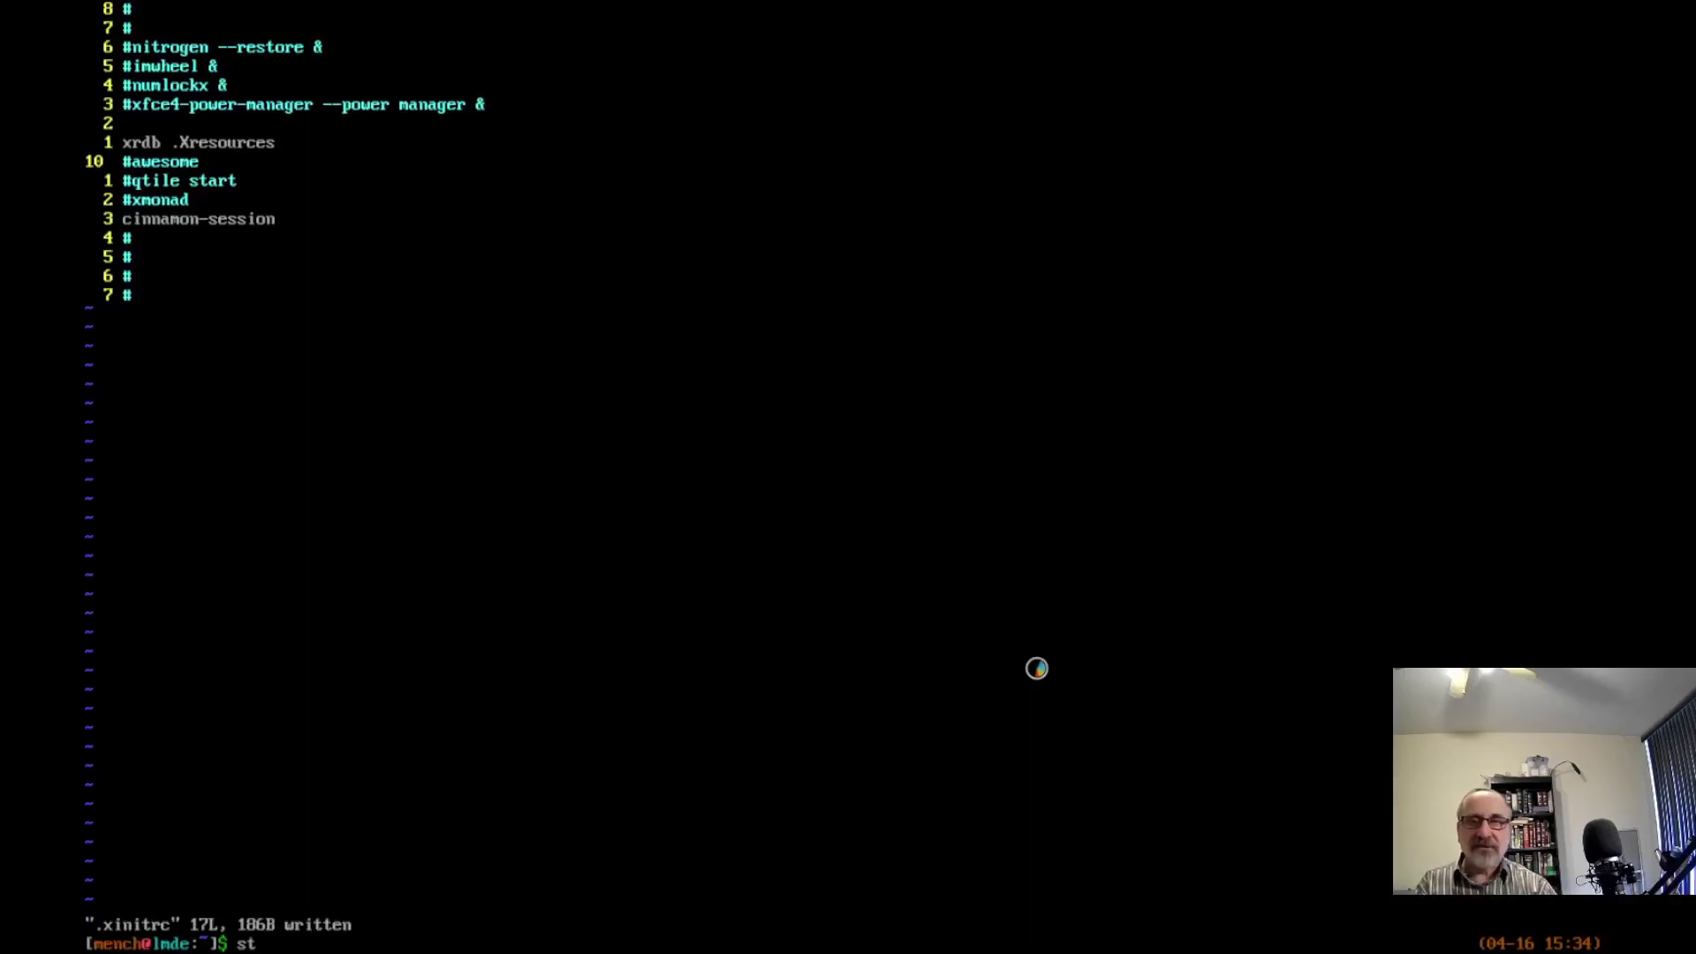